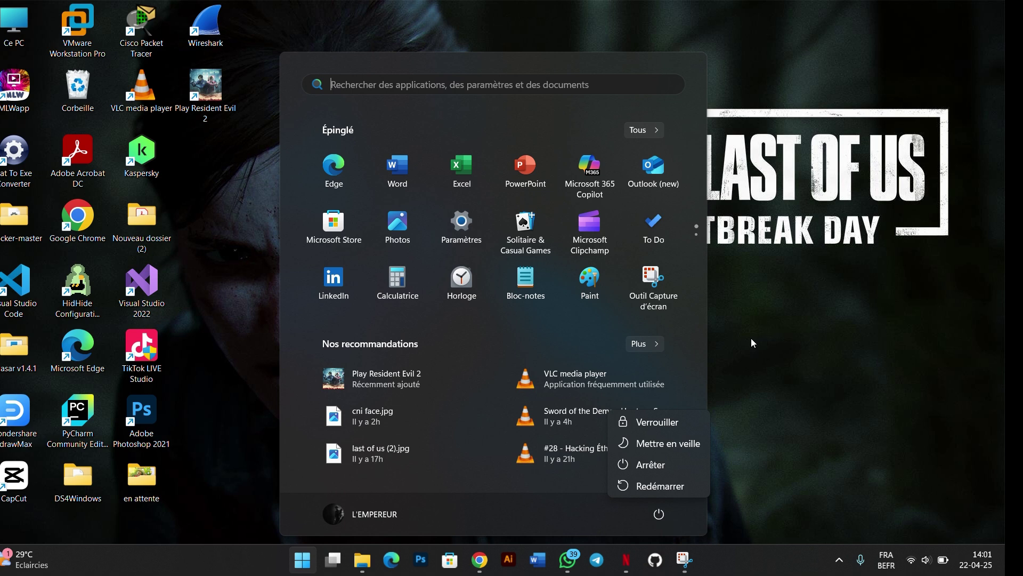
- Close the Start menu and create a desktop shortcut to SlideToShutDown.exe named shutdown
click(751, 338)
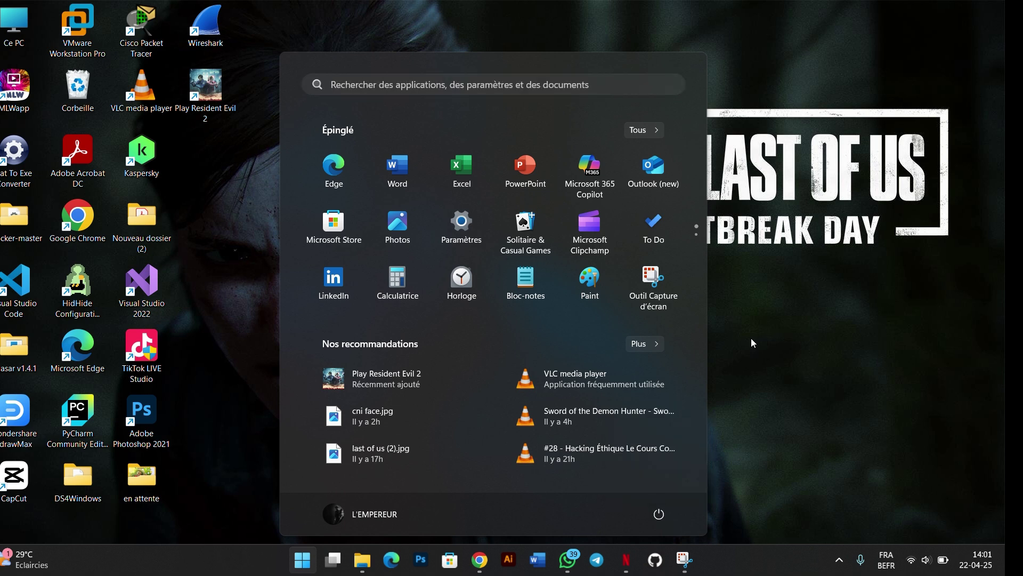
click(751, 338)
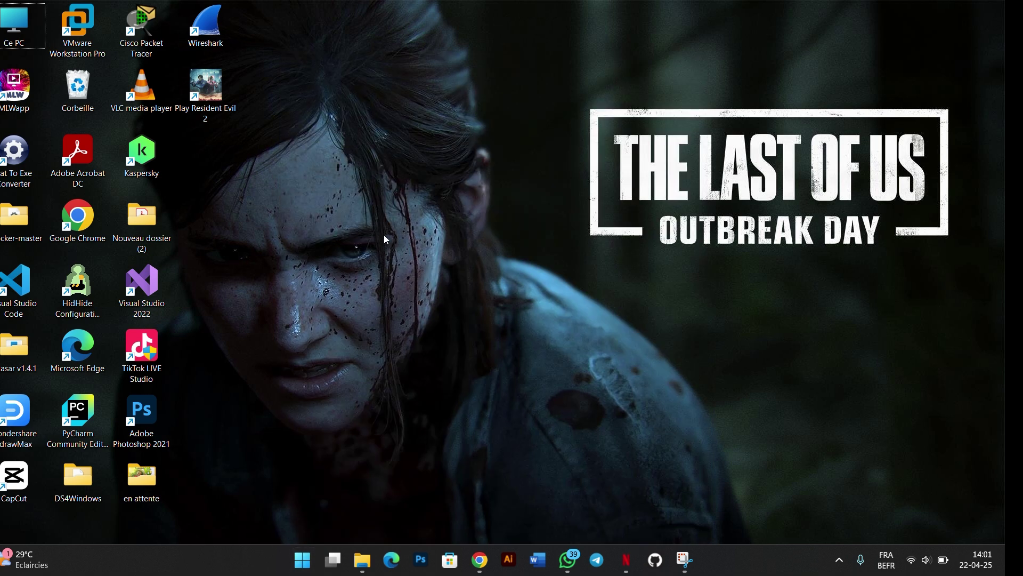
right_click(277, 210)
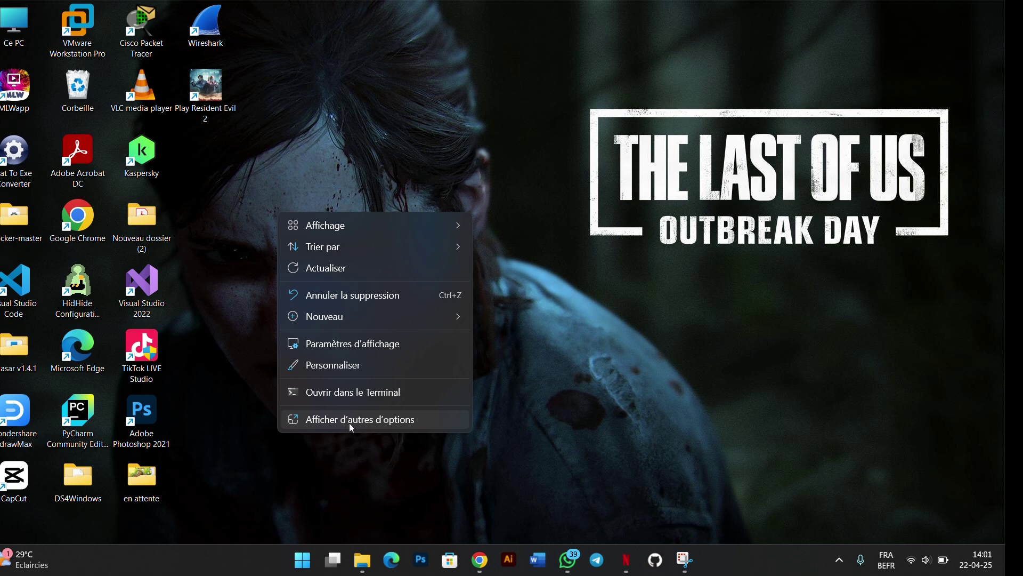
mouse_move(417, 323)
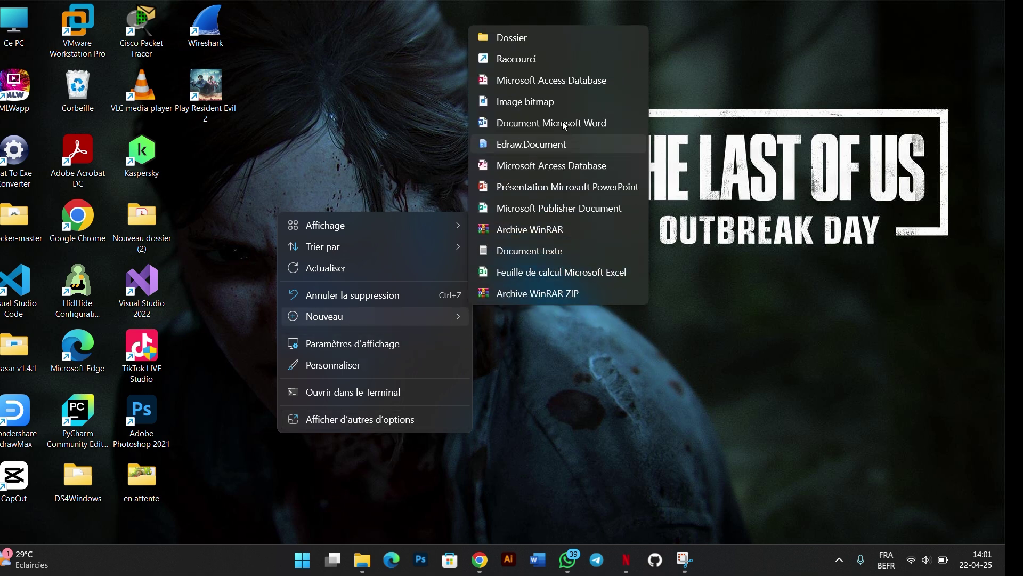
click(546, 65)
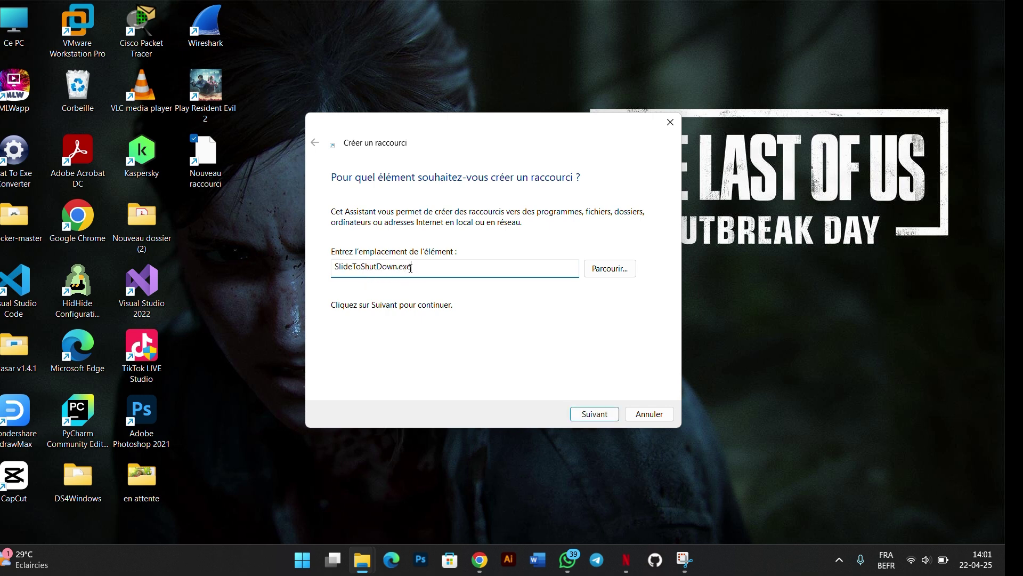
click(589, 415)
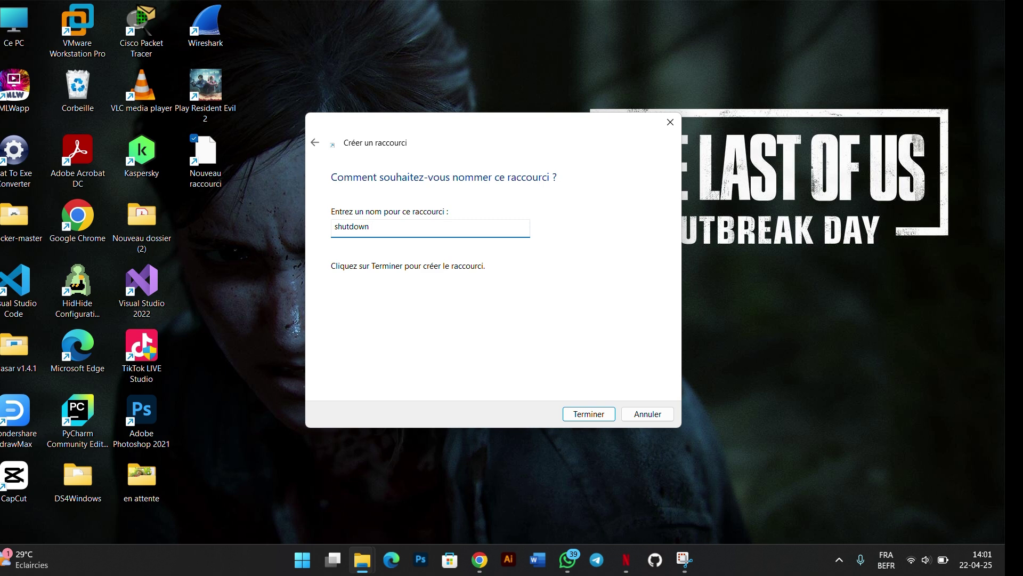
key(Return)
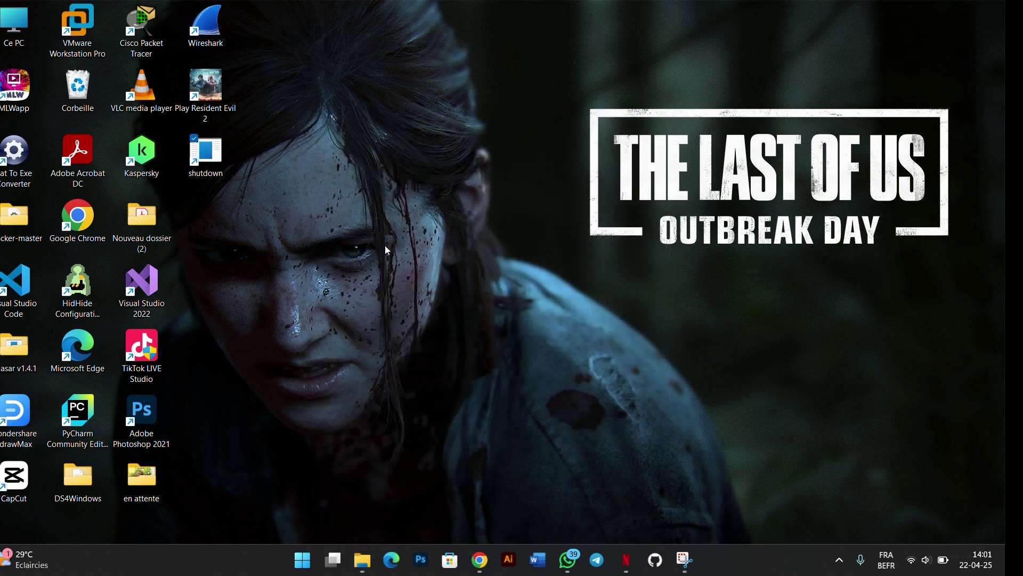
- Change the shutdown shortcut's icon to the red power symbol from the SHELL32 icon set and apply it
mouse_move(275, 203)
mouse_down()
mouse_move(220, 148)
mouse_move(251, 221)
mouse_up()
right_click(198, 159)
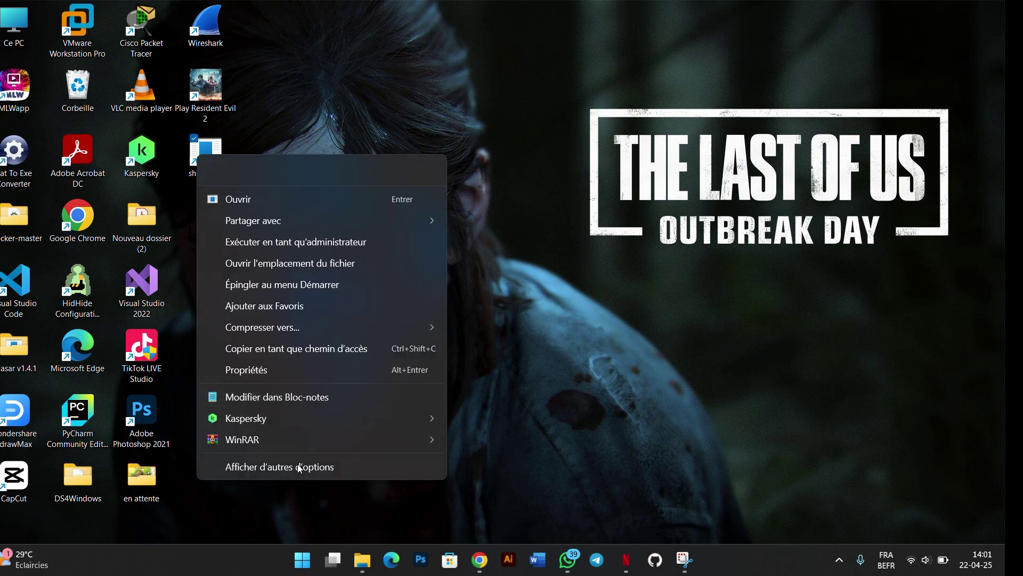
click(331, 370)
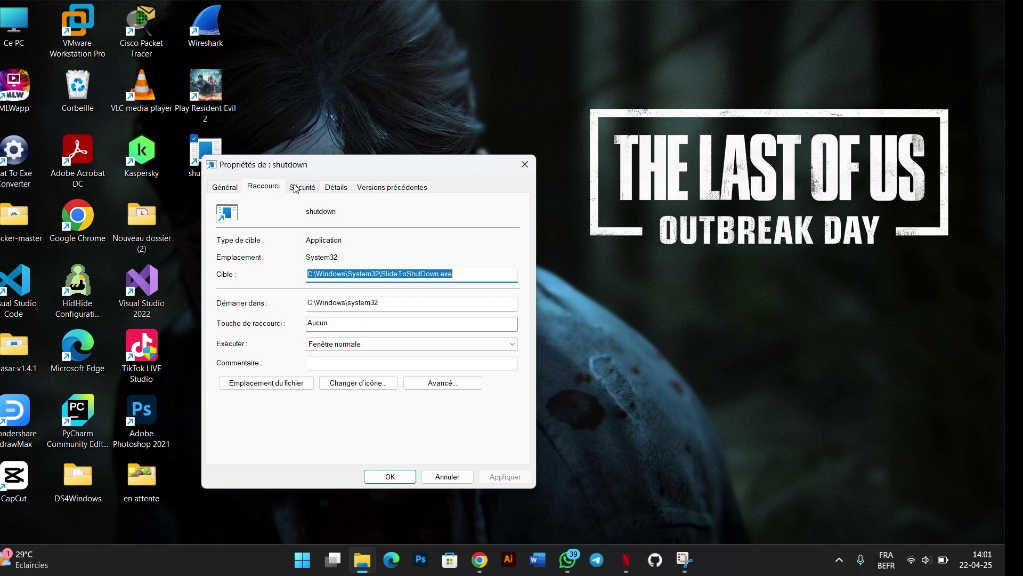
click(366, 387)
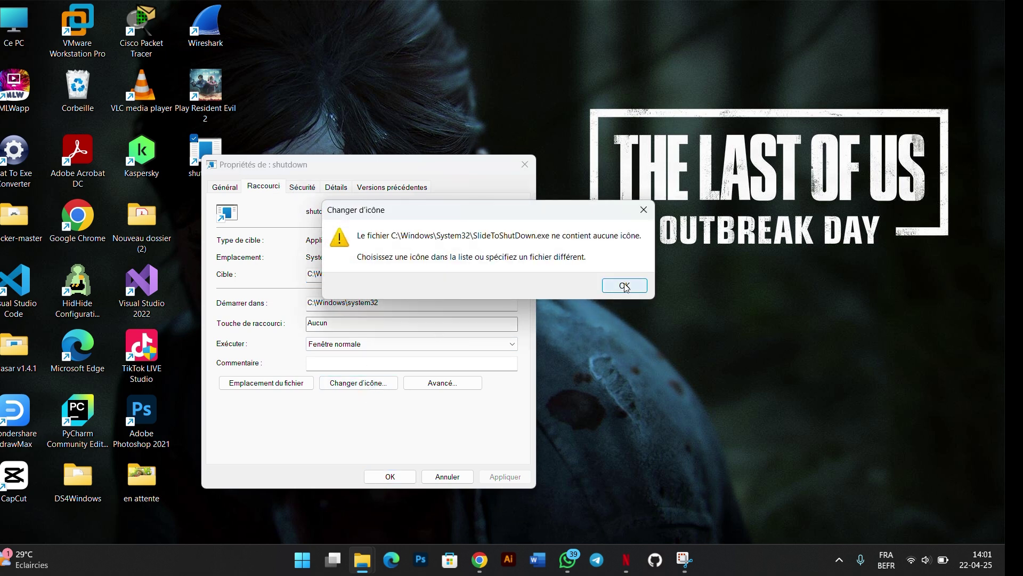
click(625, 286)
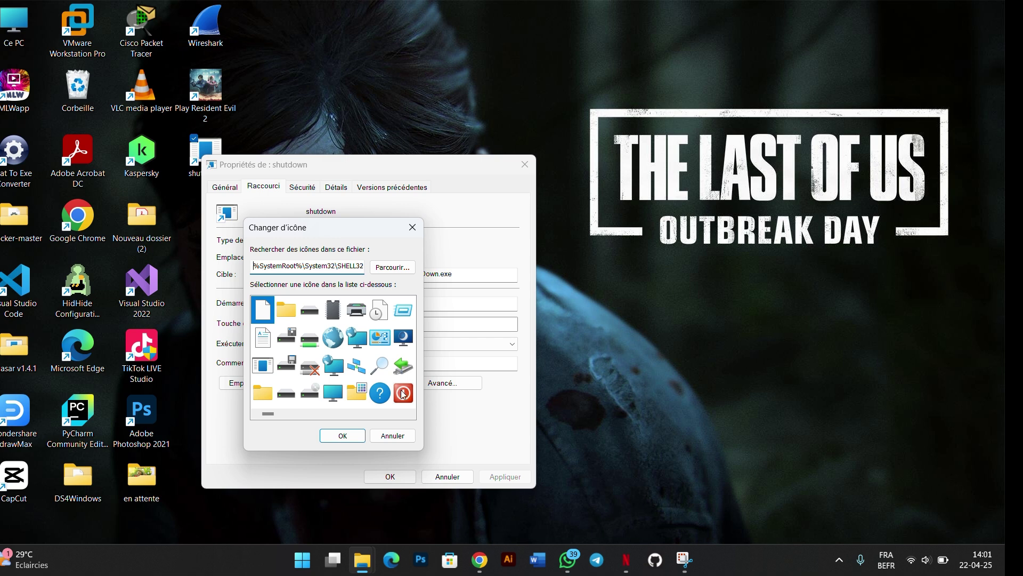
click(403, 394)
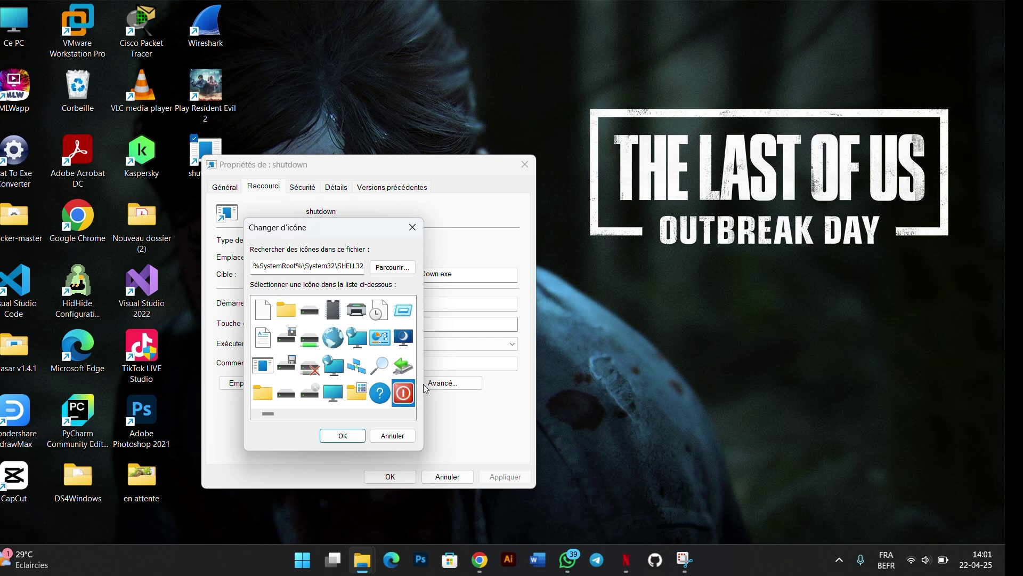
click(349, 436)
click(490, 476)
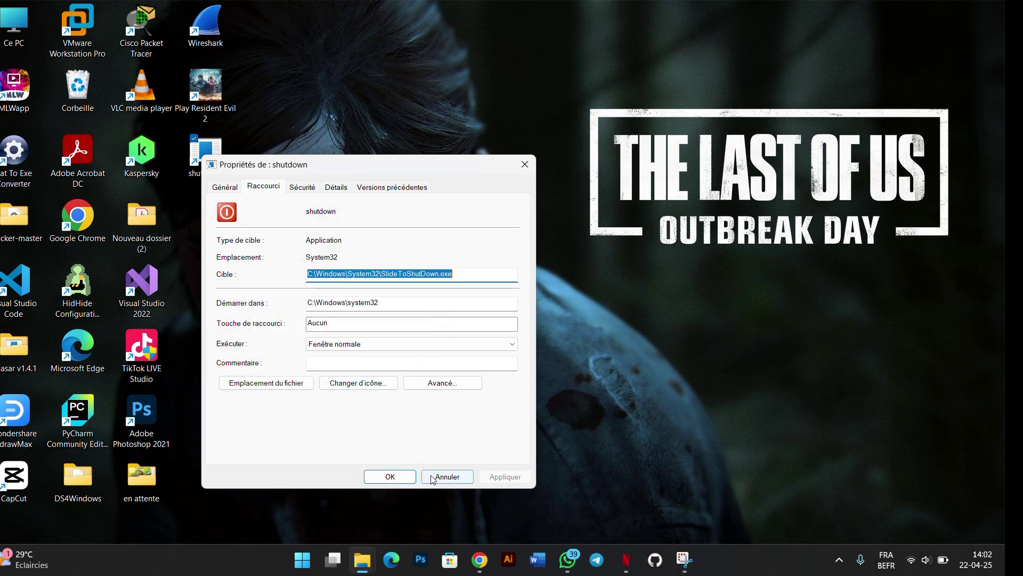
click(391, 476)
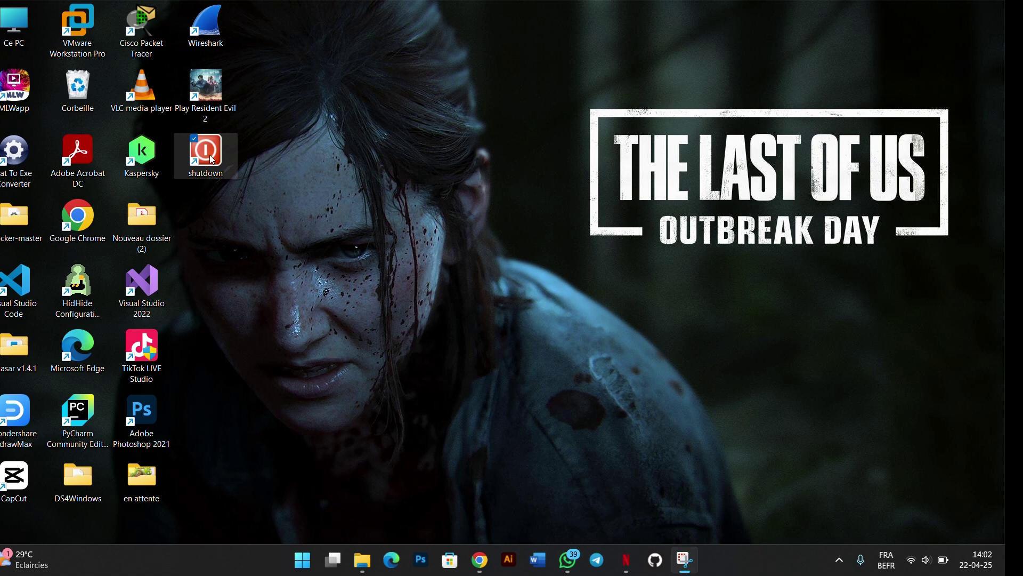
- Launch the shutdown shortcut to test the slide-to-shut-down screen, and slide it back up to cancel the shutdown
double_click(210, 157)
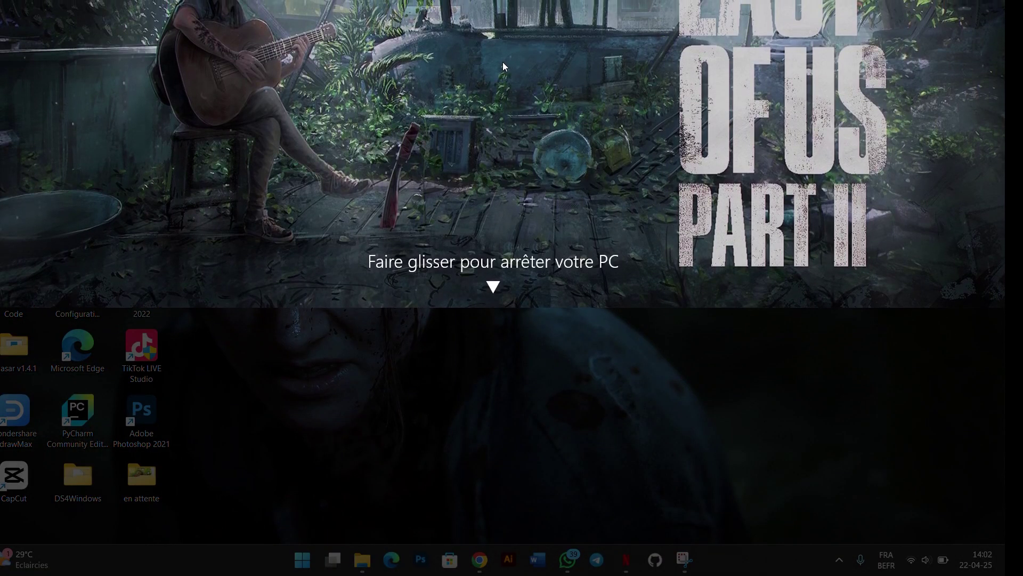
drag(503, 62, 519, 362)
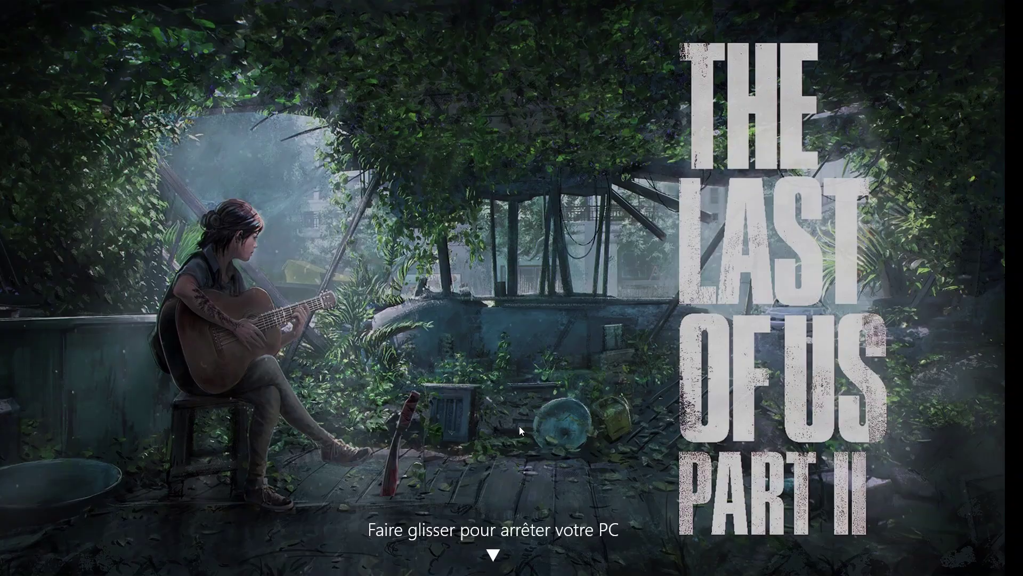
drag(519, 426, 524, 50)
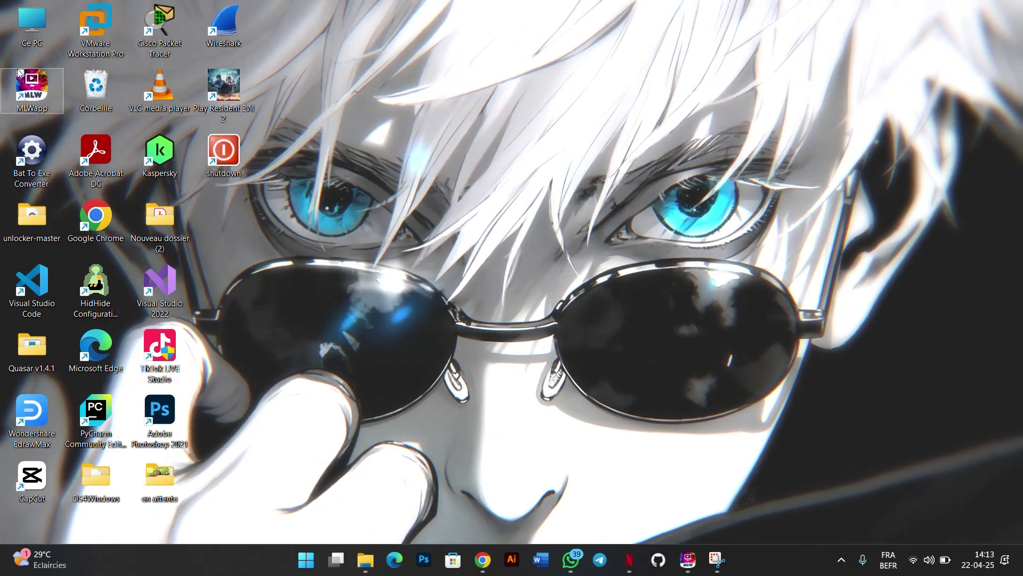
- Switch to MLWapp and choose mylivewallpapers.com-Blue-Eyes-Gojo-2560x1440.mp4 from the walpaper video folder as the live wallpaper
double_click(42, 86)
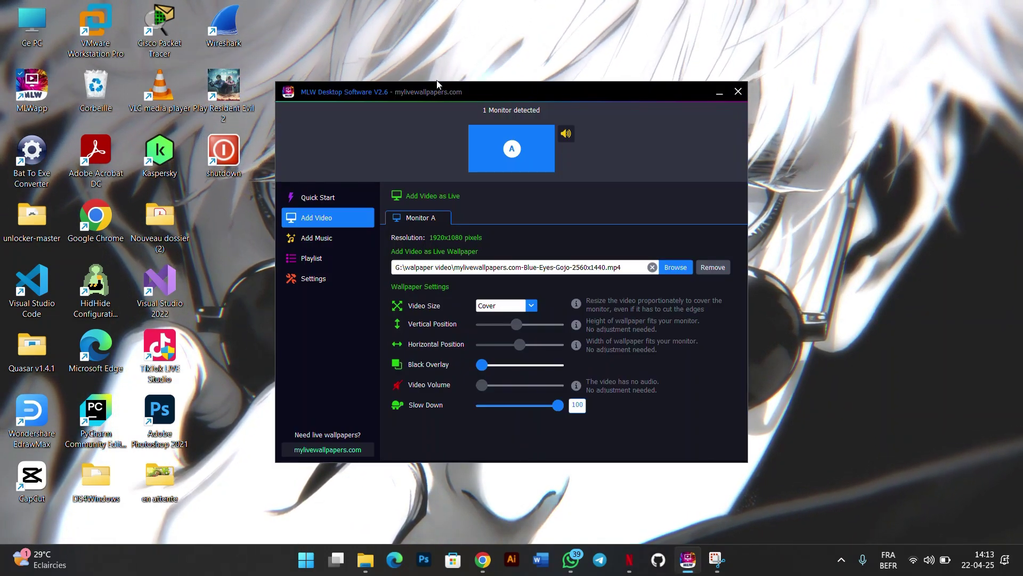
drag(498, 94, 546, 93)
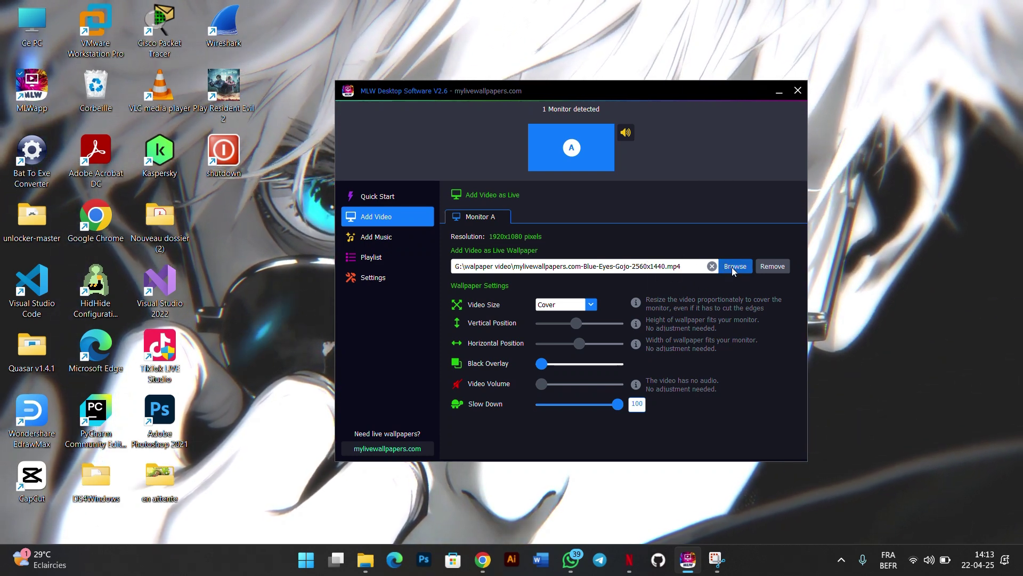
click(736, 267)
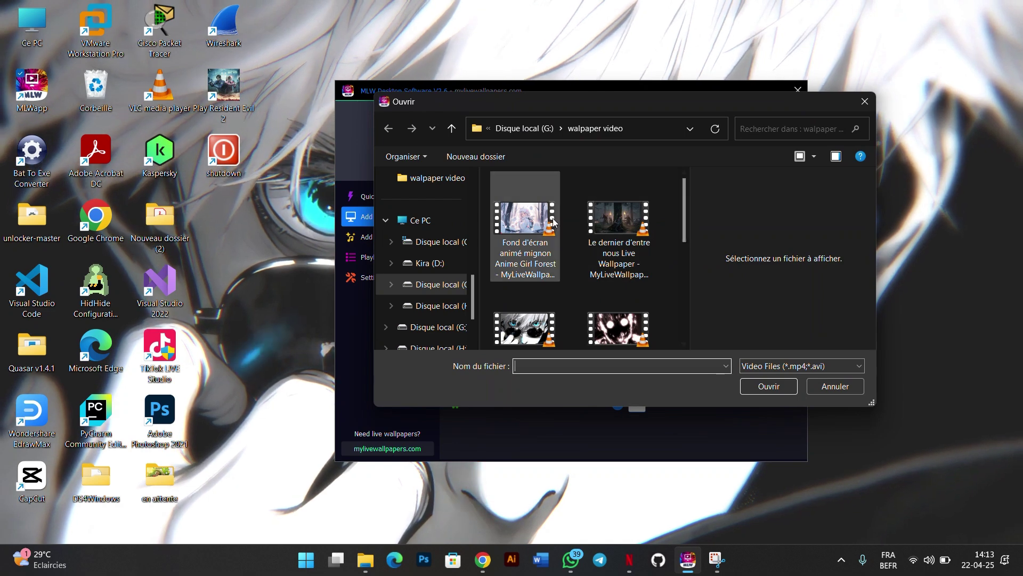
scroll(623, 269, down, 2)
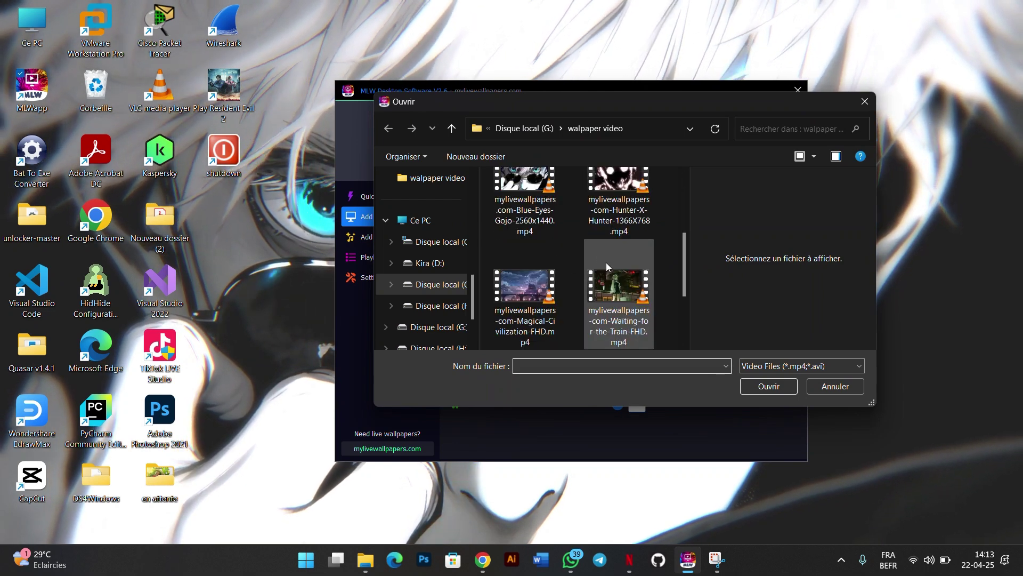
double_click(520, 202)
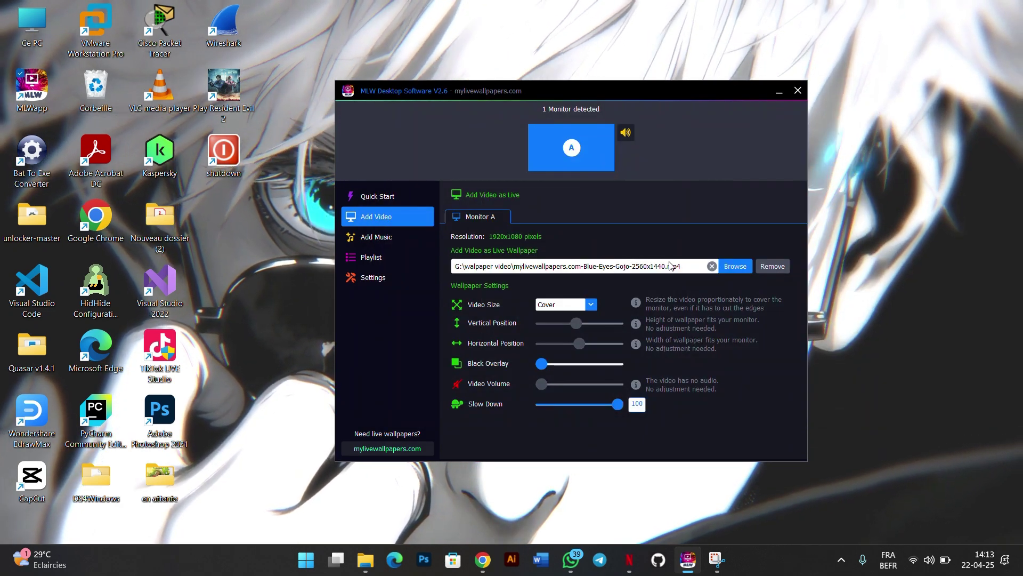
- Replace the live wallpaper video with mylivewallpapers-com-Hunter-X-Hunter-1366X768.mp4
click(715, 266)
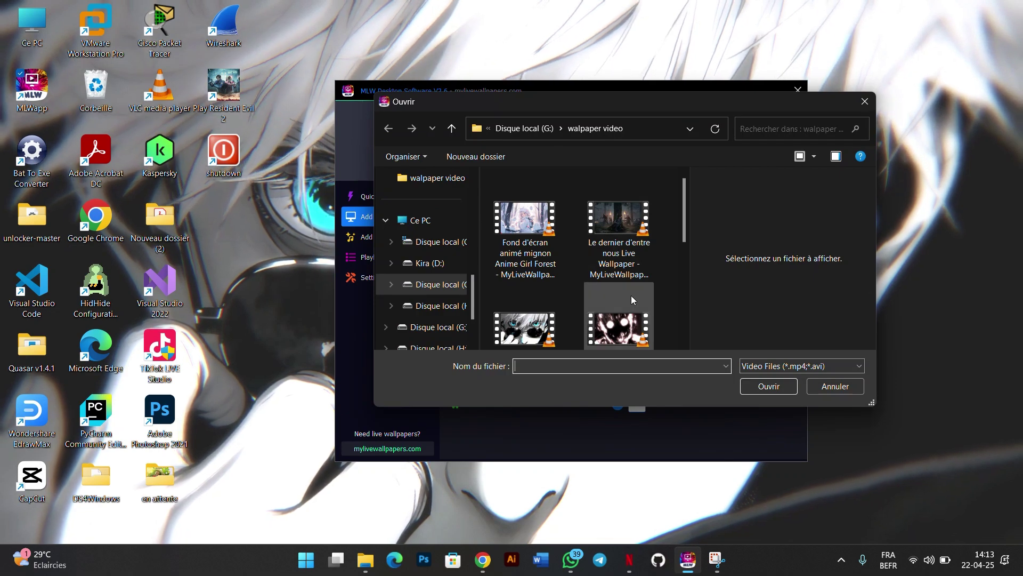
double_click(625, 322)
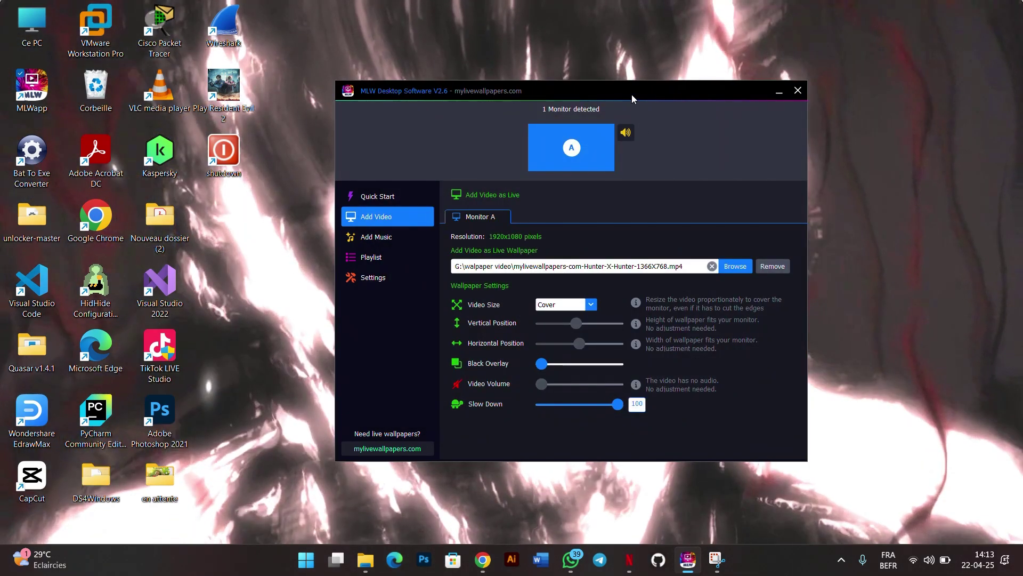
drag(632, 94, 669, 76)
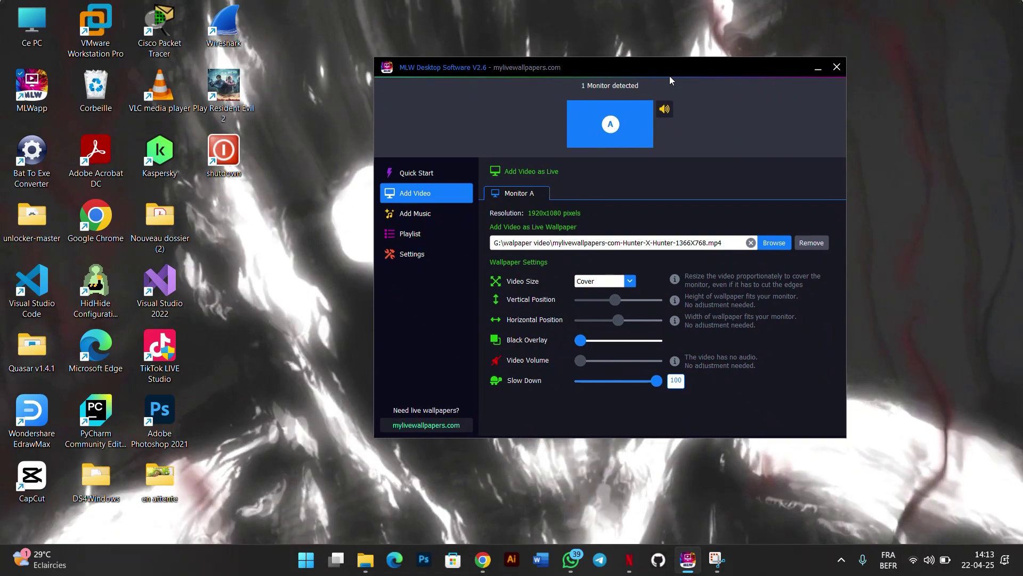
- Review the Quick Start and Add Music options, and return to the live video settings
click(428, 175)
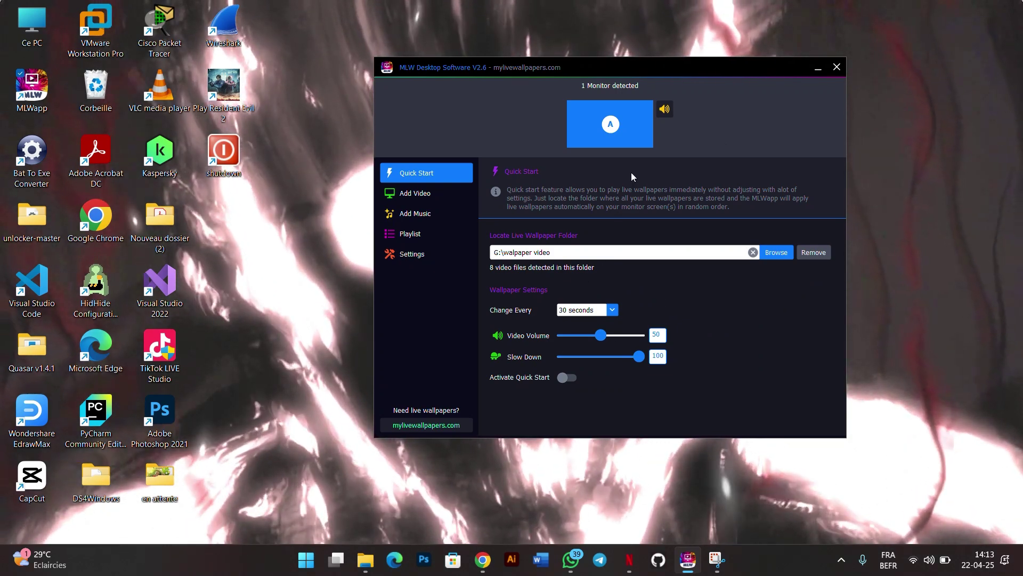
click(418, 216)
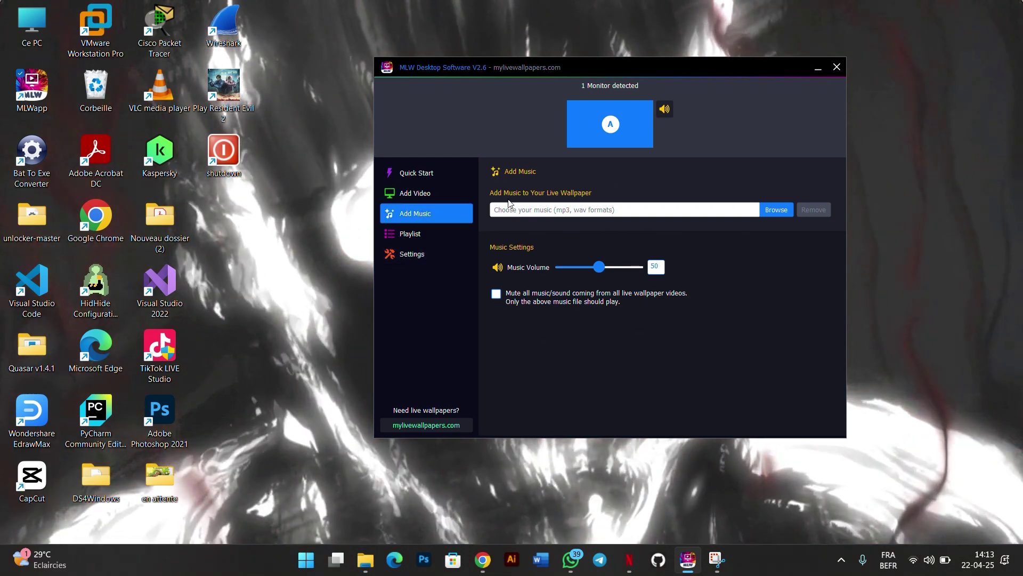
click(451, 199)
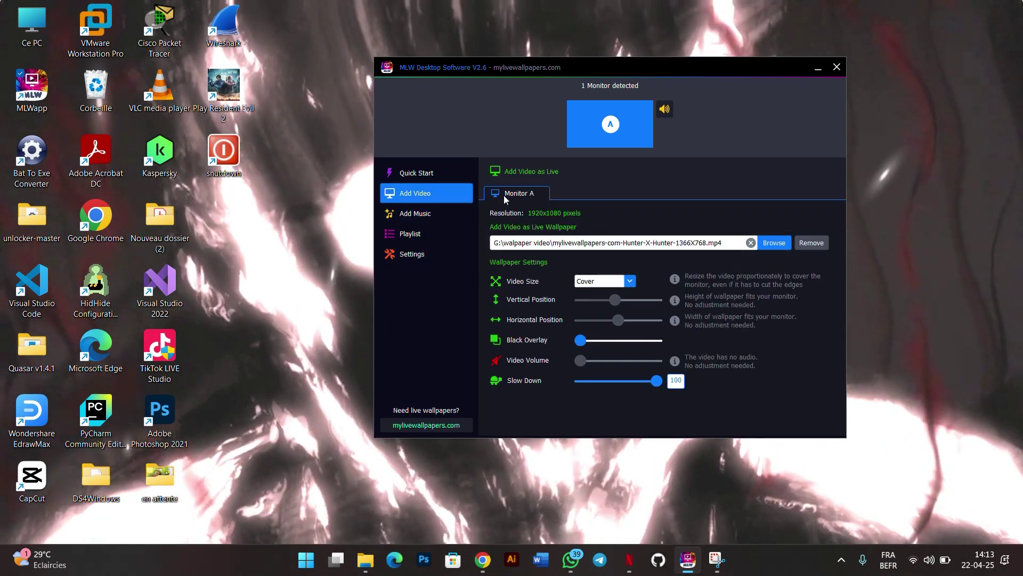
- Try the Contain and Stretch video sizes for the wallpaper, and set the size back to Cover
click(630, 281)
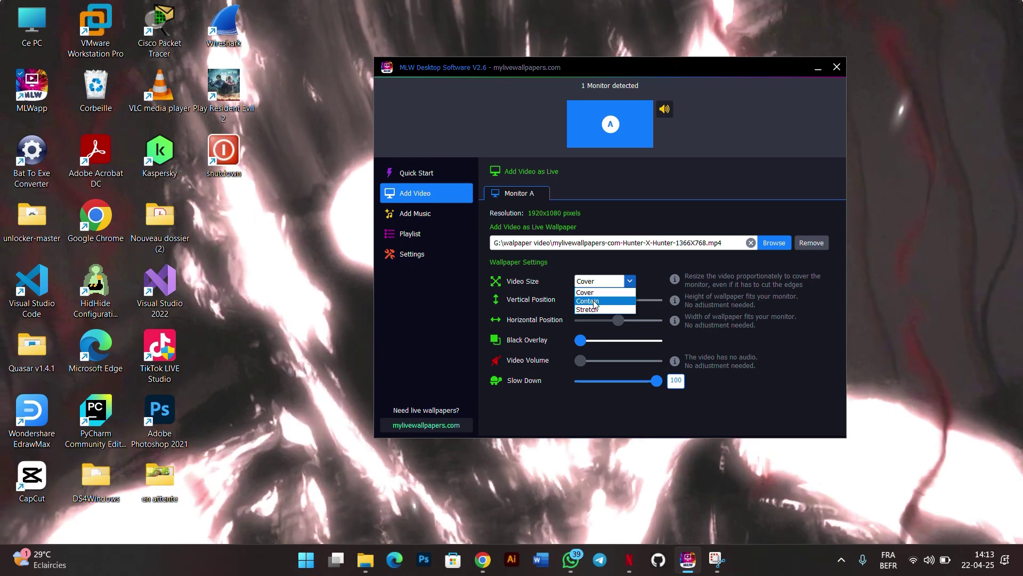
click(602, 299)
click(630, 282)
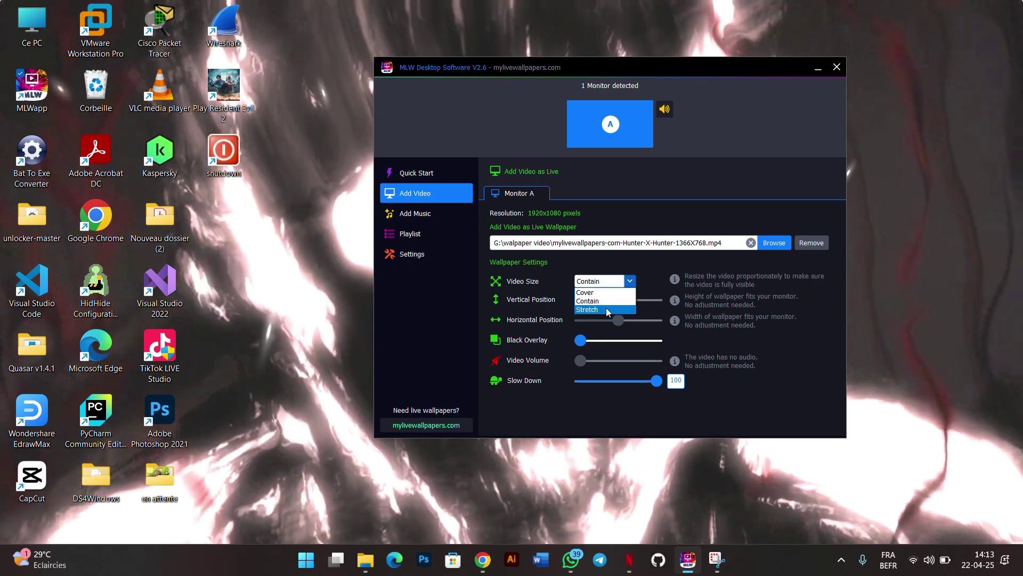
click(606, 308)
click(630, 282)
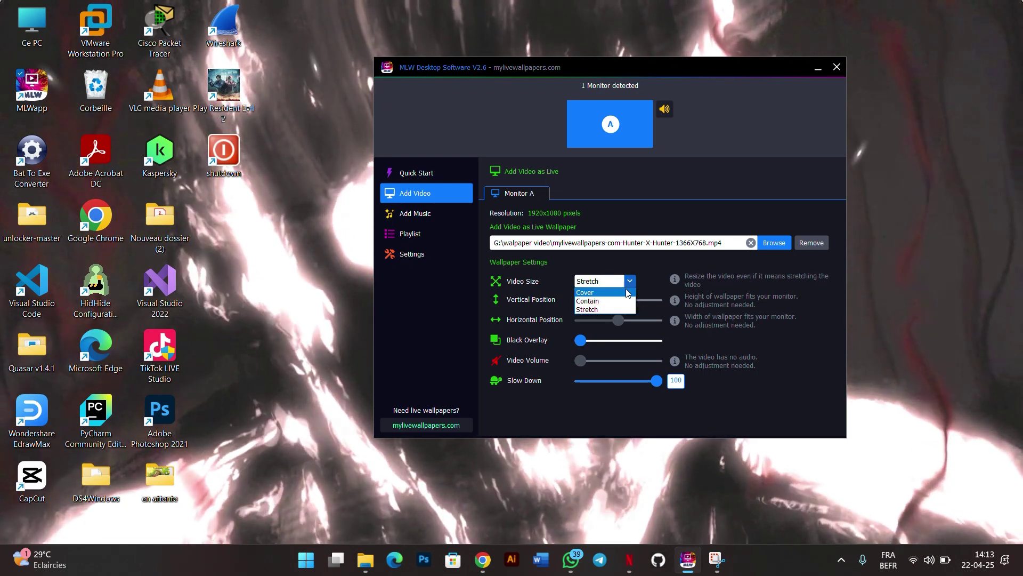
click(613, 290)
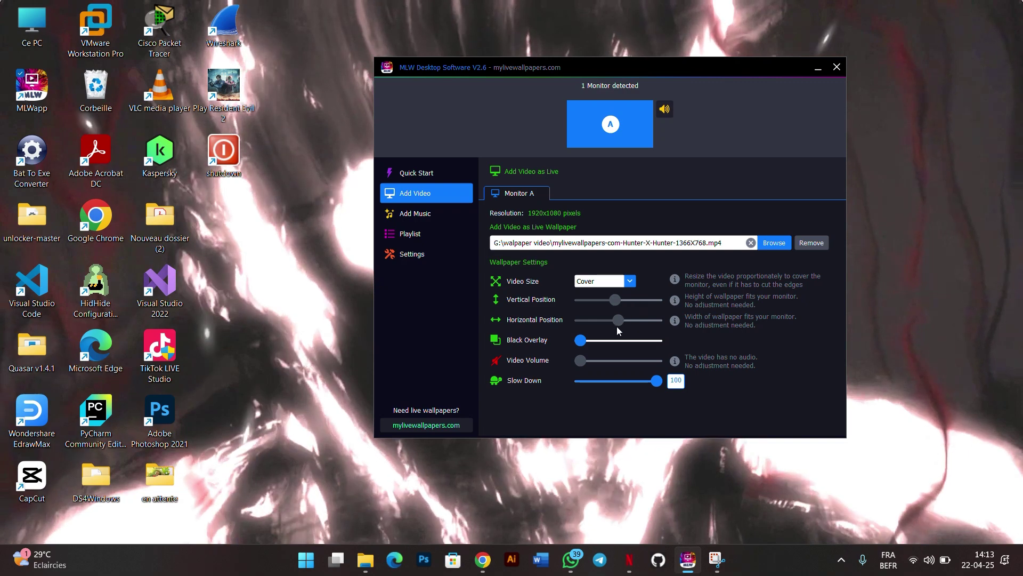
- Try the wallpaper's Black Overlay adjustment and set its Slow Down value to 51
drag(580, 340, 567, 365)
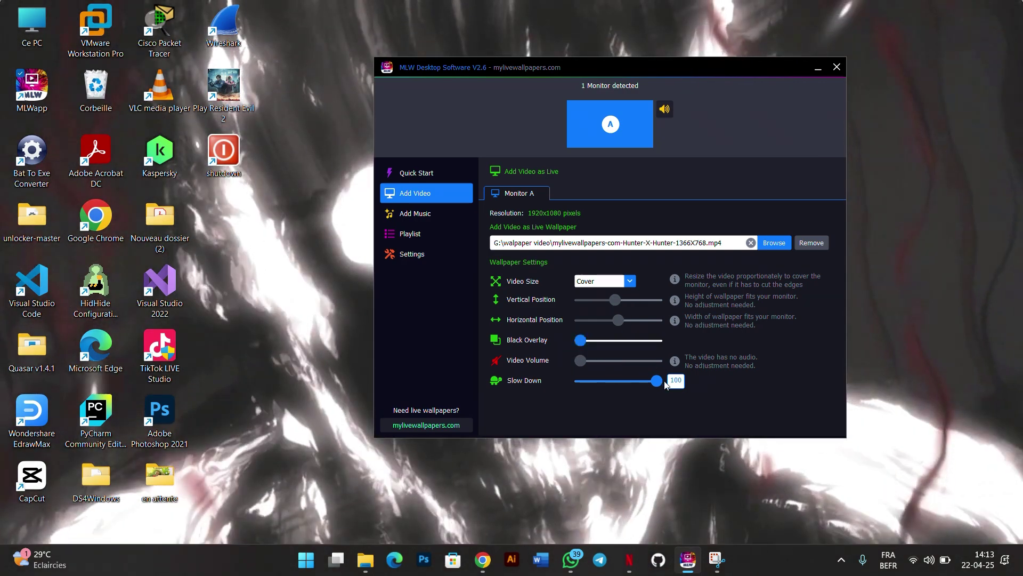
drag(656, 381, 631, 385)
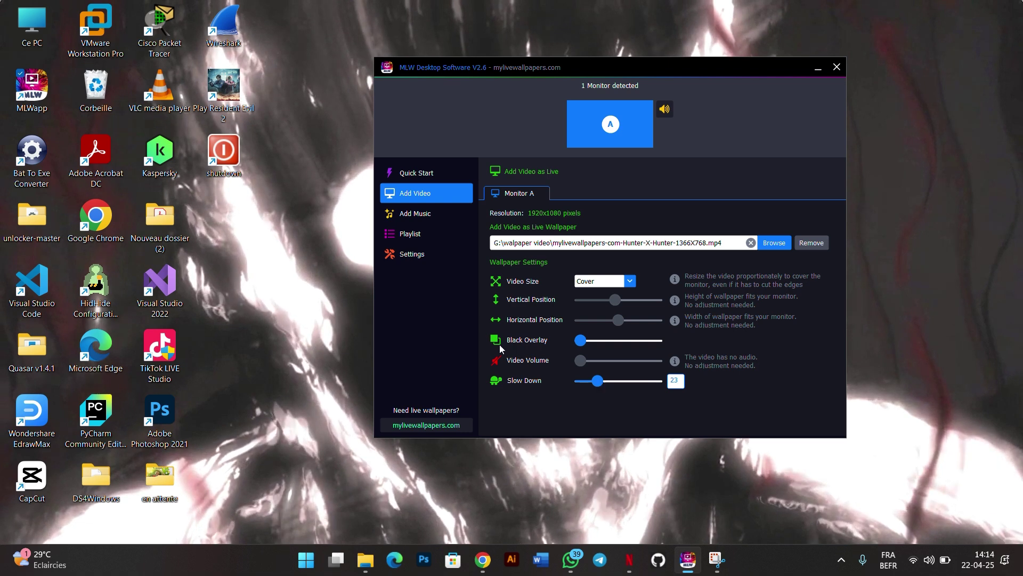
drag(445, 71, 424, 89)
drag(585, 401, 599, 402)
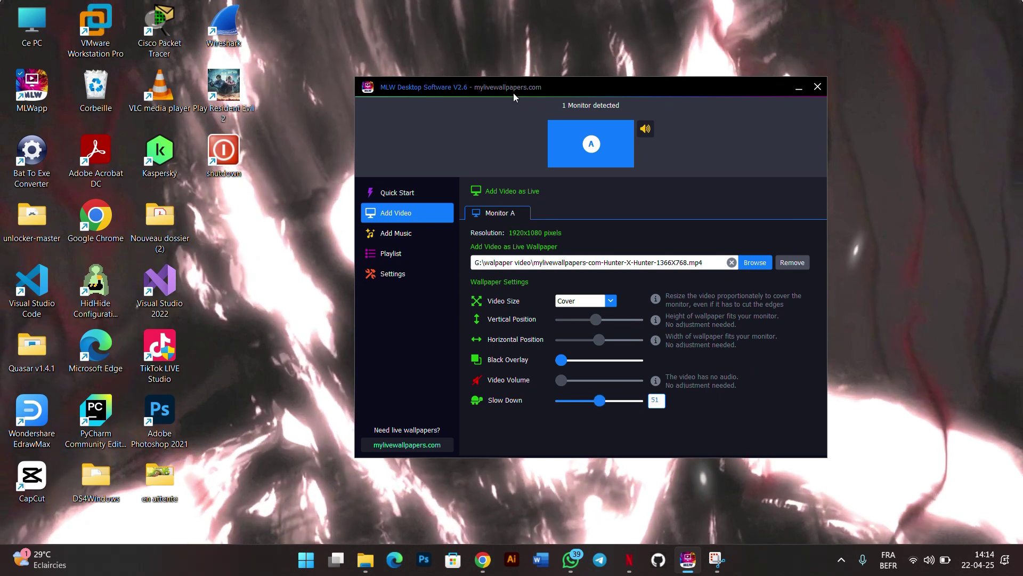
- Move the MLWapp window around the desktop to view the live wallpaper, and minimise the window
drag(513, 92, 457, 76)
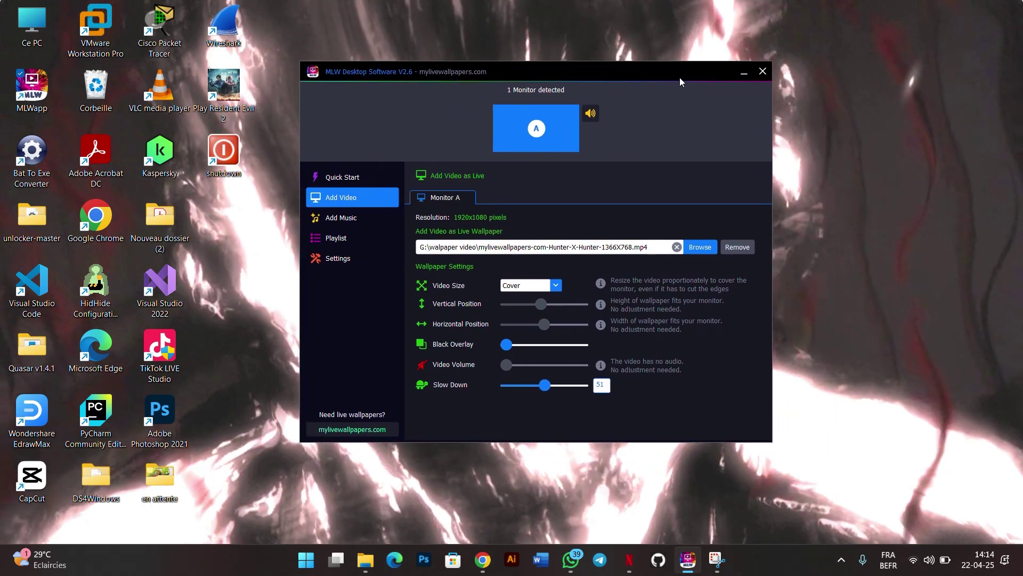
drag(692, 72, 747, 85)
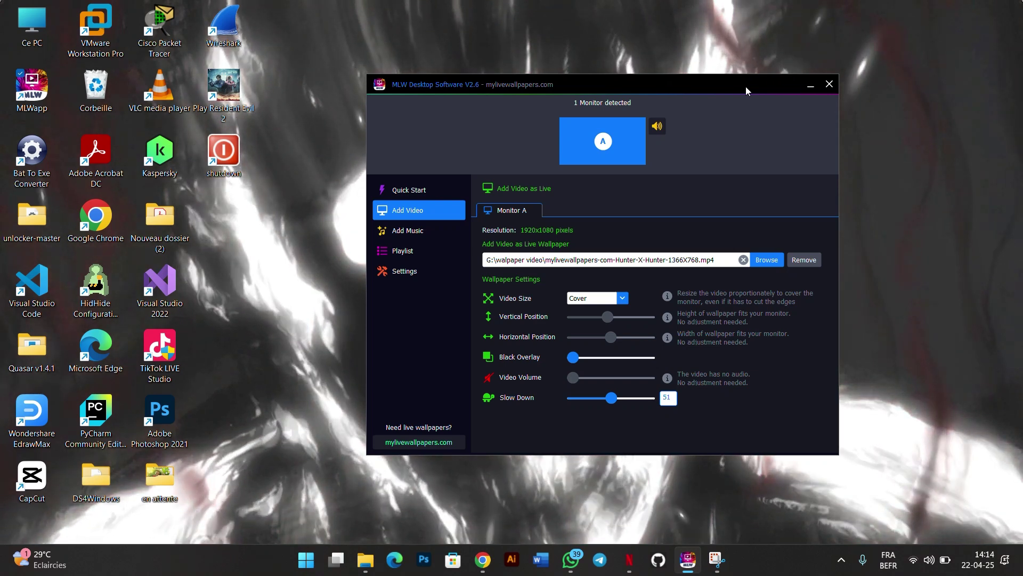
click(811, 85)
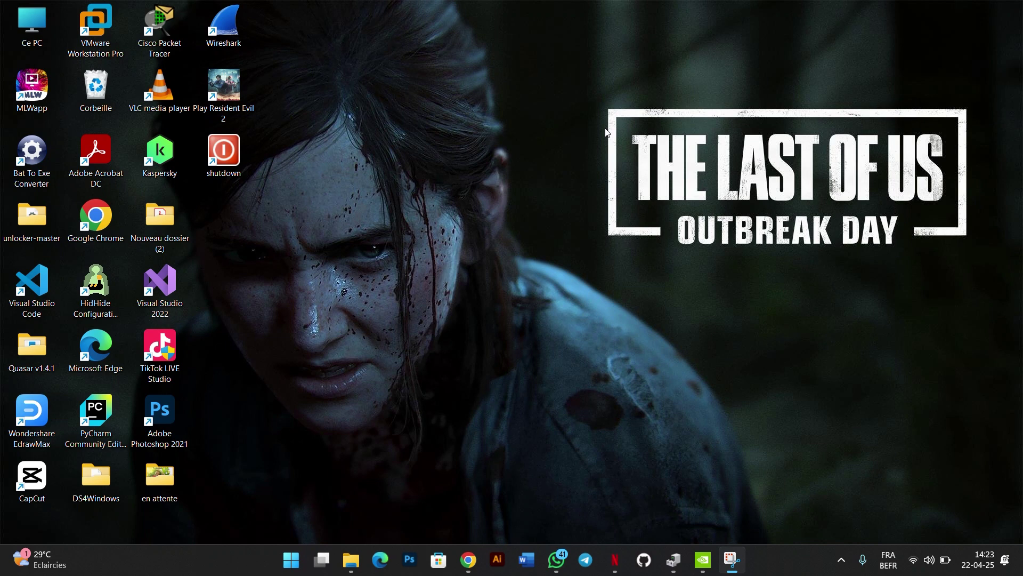
- Switch to Device Manager, examine the graphics cards including the NVIDIA GeForce 940MX, and minimise the window
click(677, 561)
click(395, 271)
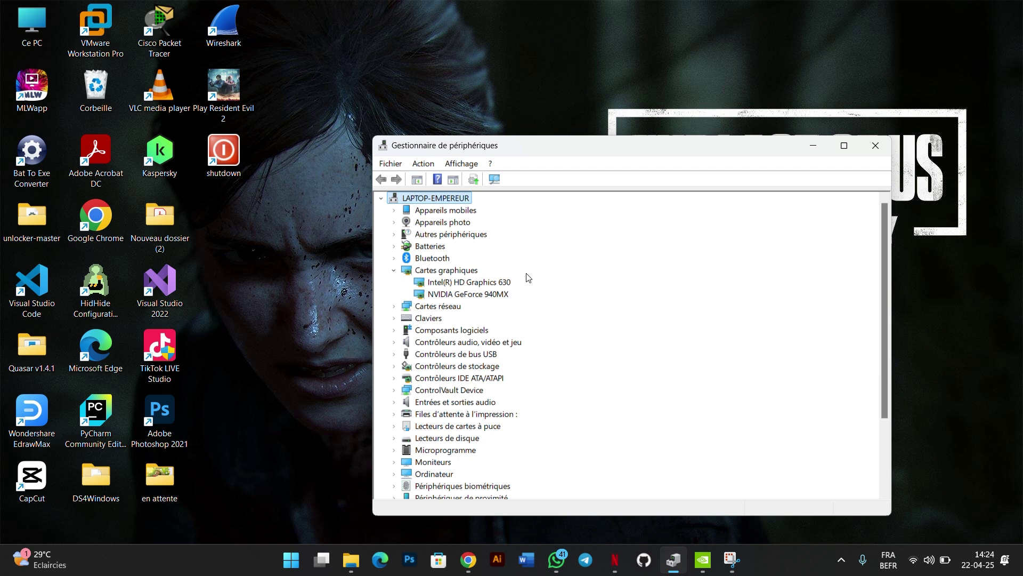
click(500, 294)
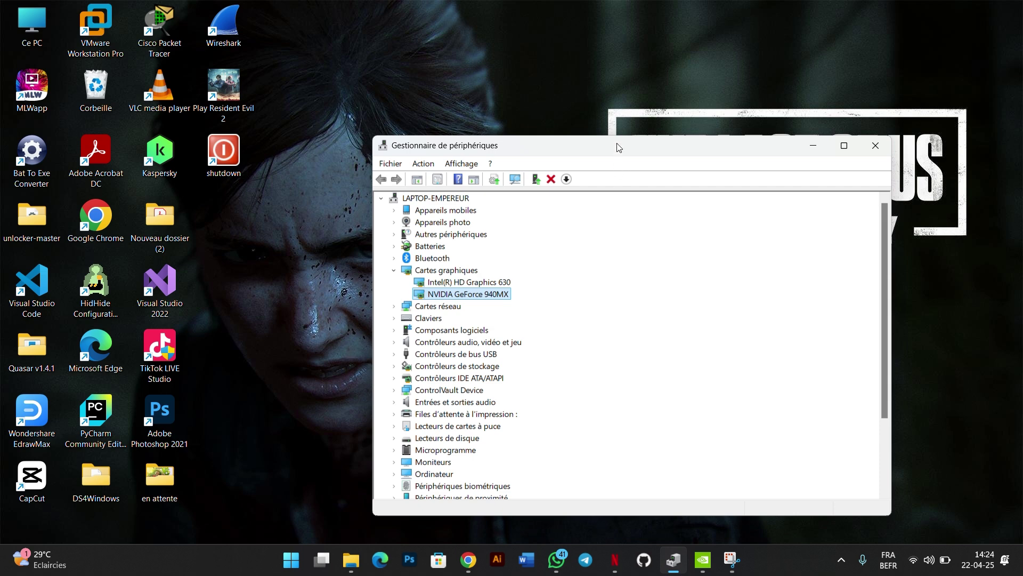
drag(622, 147, 567, 148)
click(757, 144)
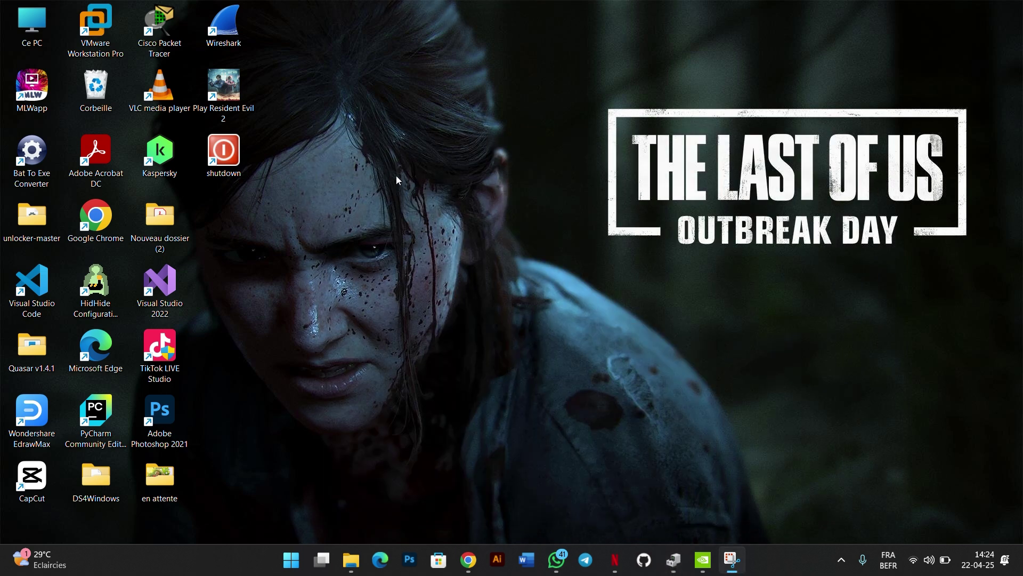
click(234, 110)
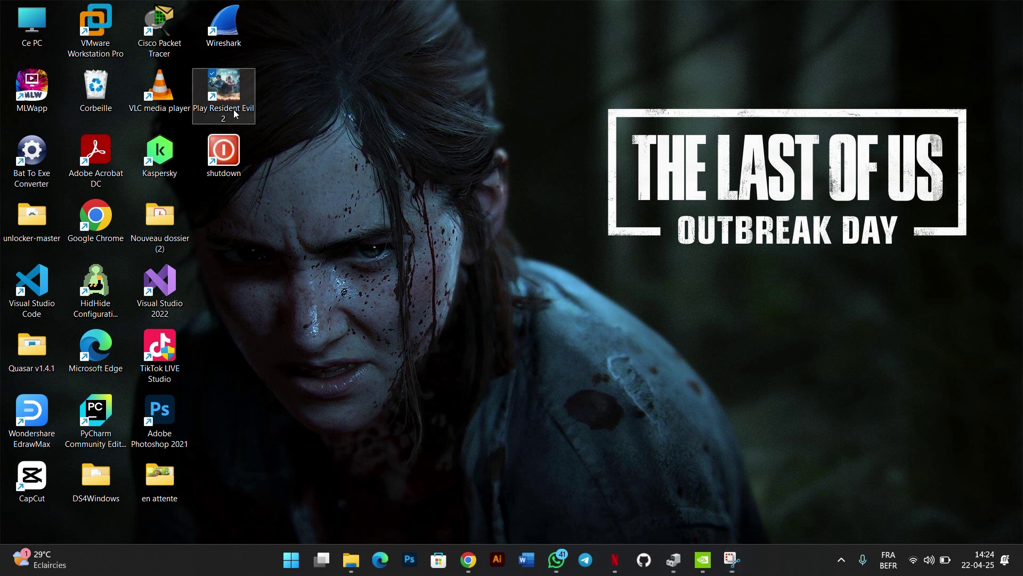
click(162, 409)
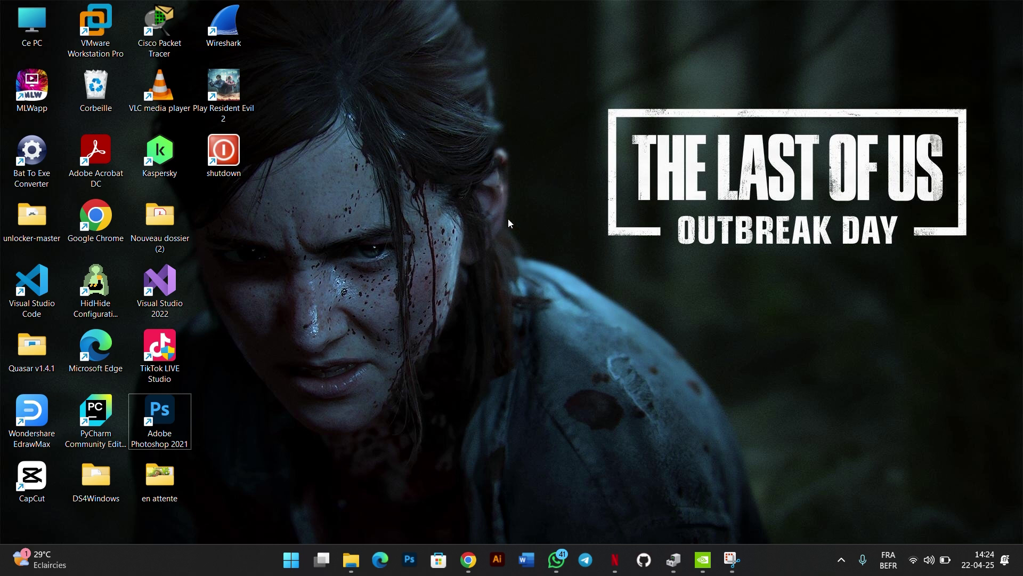
- Open the advanced display settings from the desktop and review the available refresh rates
right_click(563, 169)
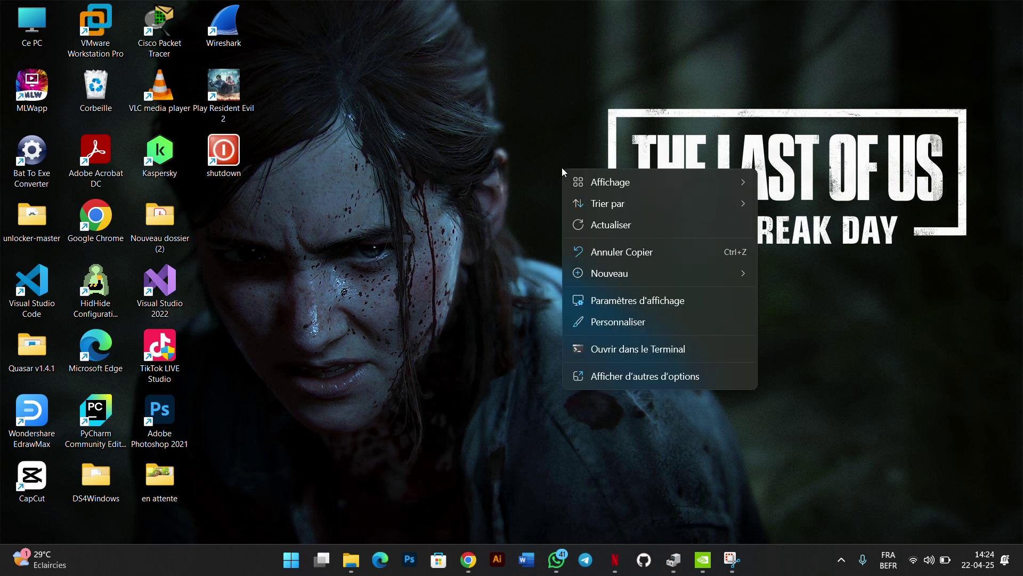
click(625, 296)
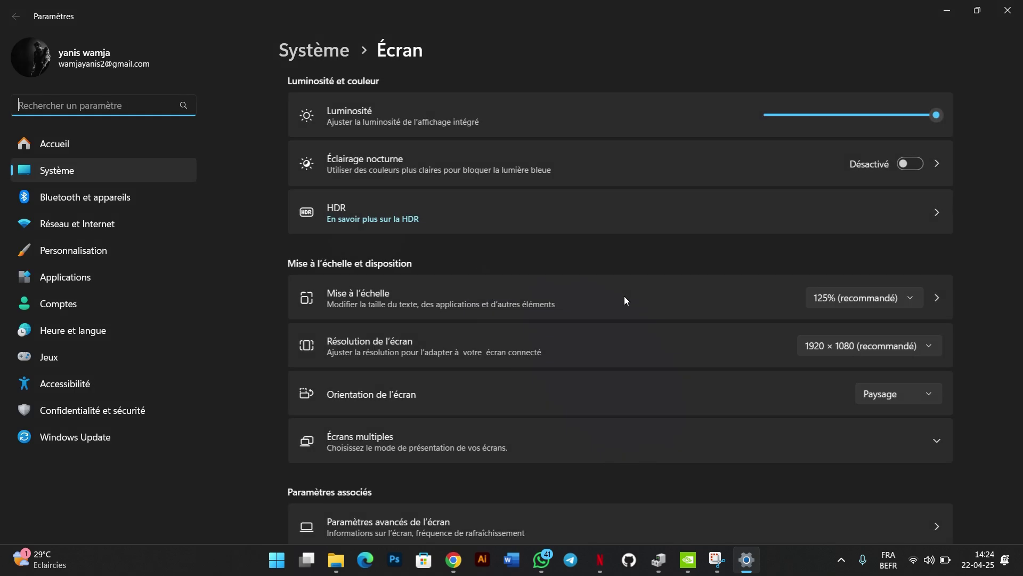
scroll(582, 329, down, 2)
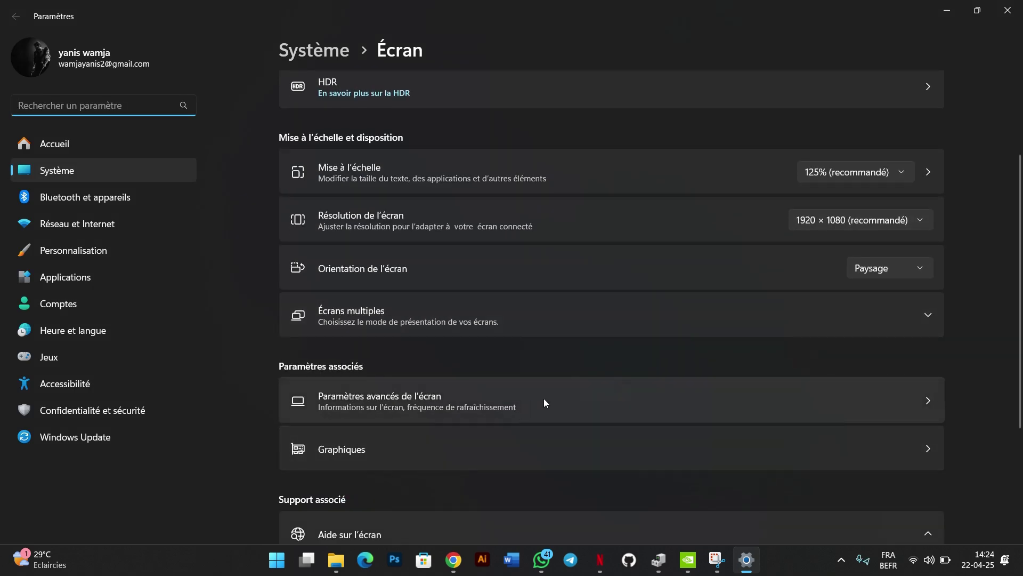
click(506, 404)
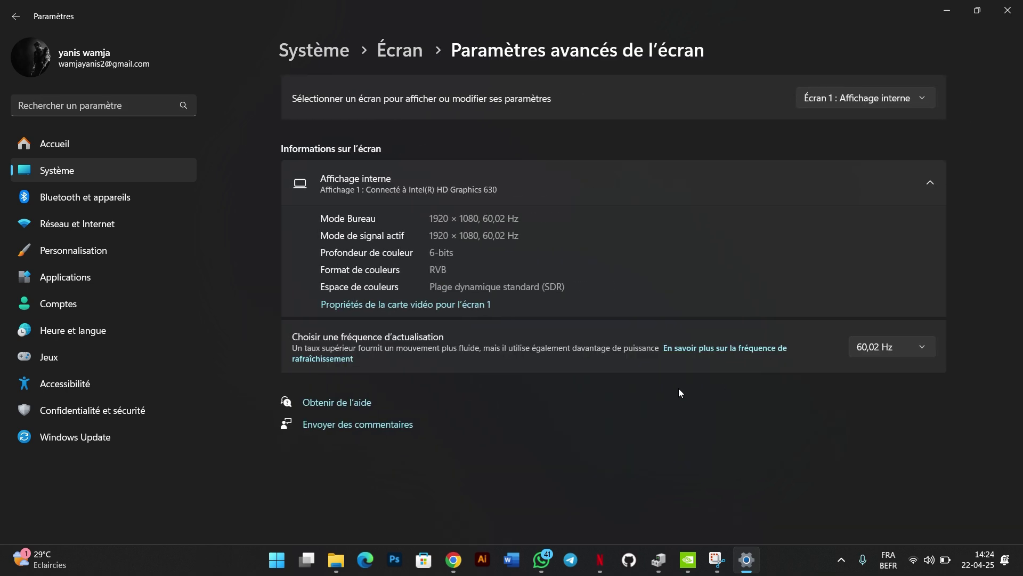
click(878, 351)
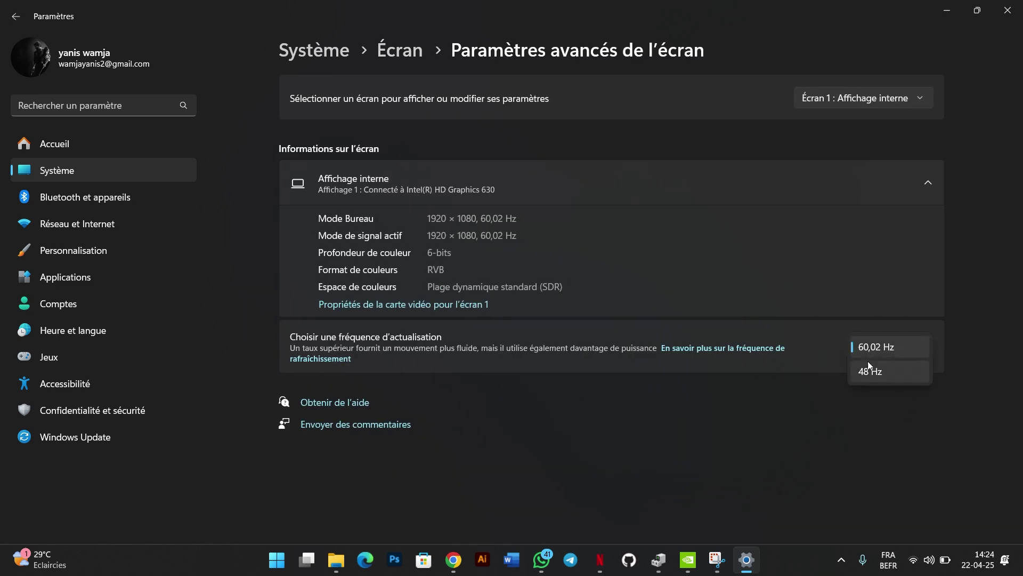
click(853, 436)
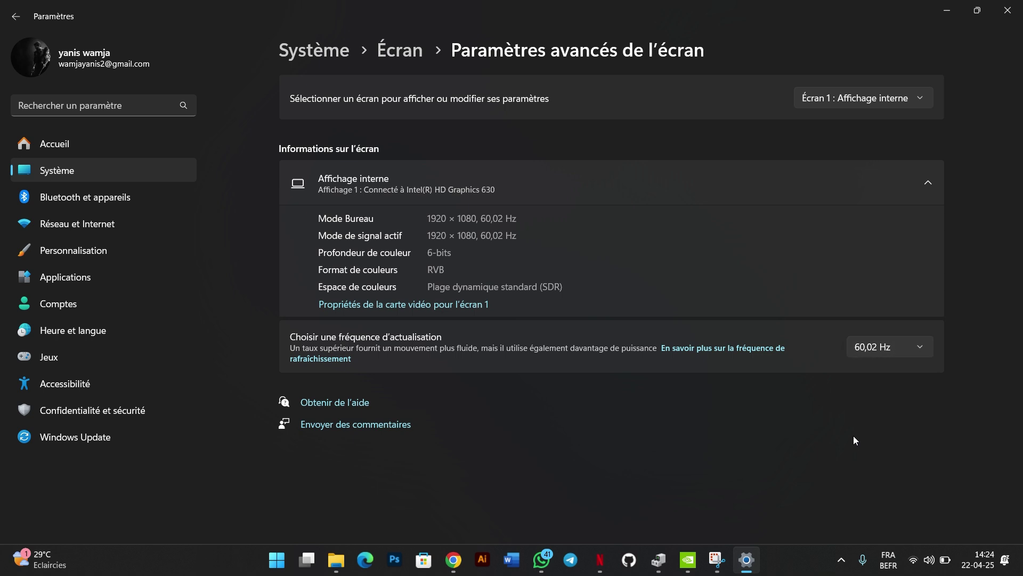
- Add re2.exe from the Resident Evil 2 folder to the custom graphics options for applications
click(404, 50)
scroll(457, 442, down, 5)
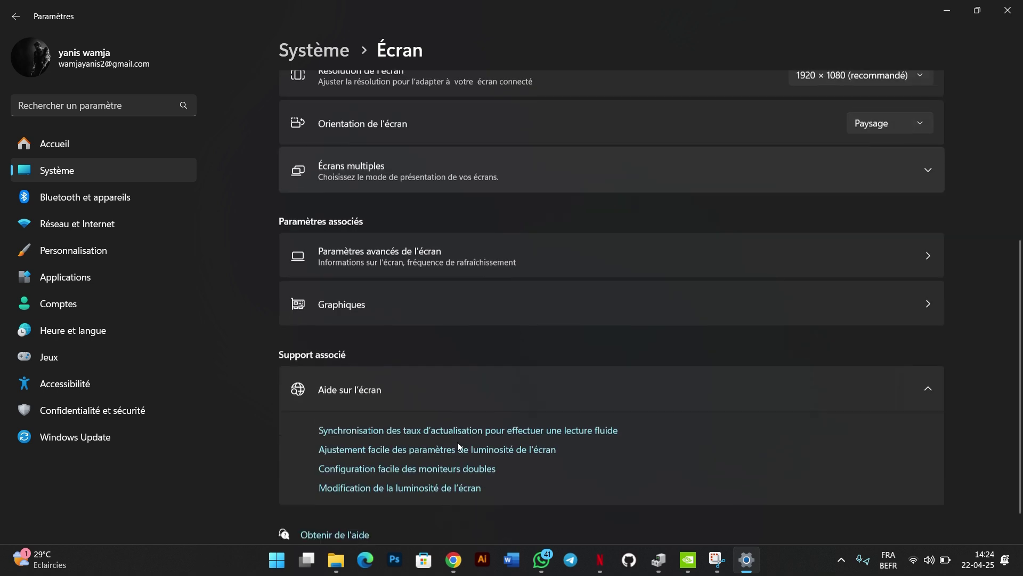
click(424, 266)
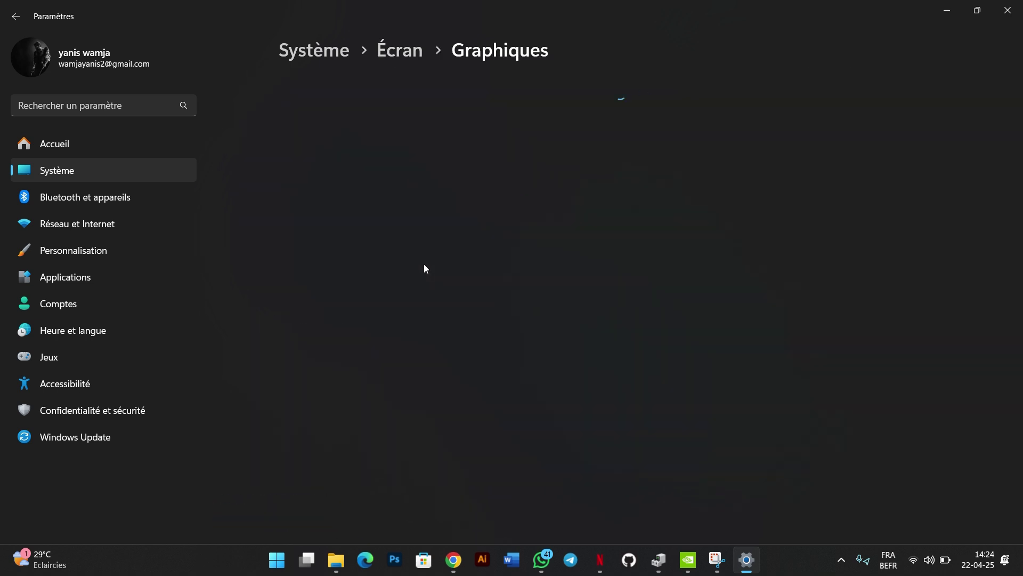
scroll(416, 331, down, 8)
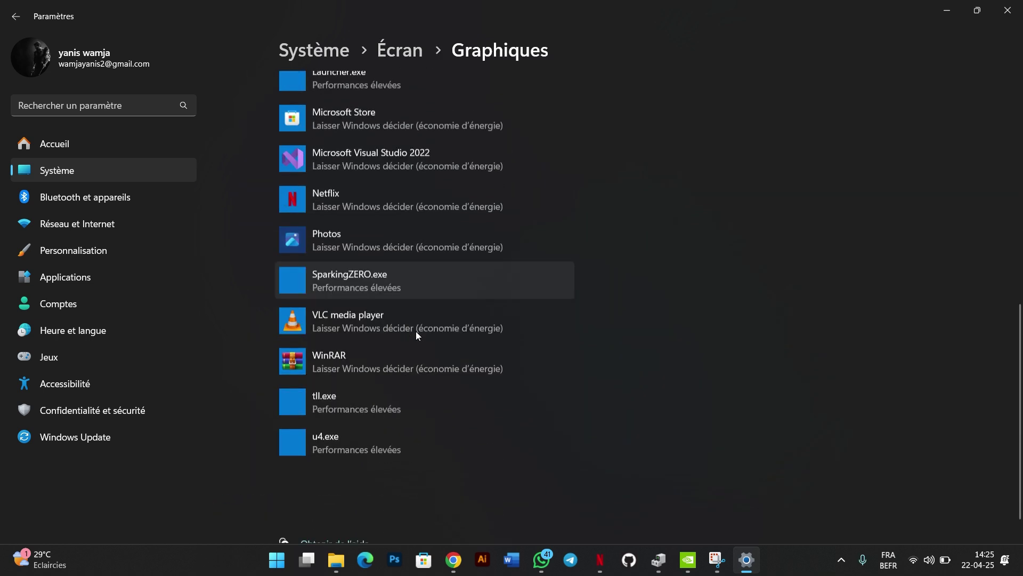
scroll(416, 334, up, 8)
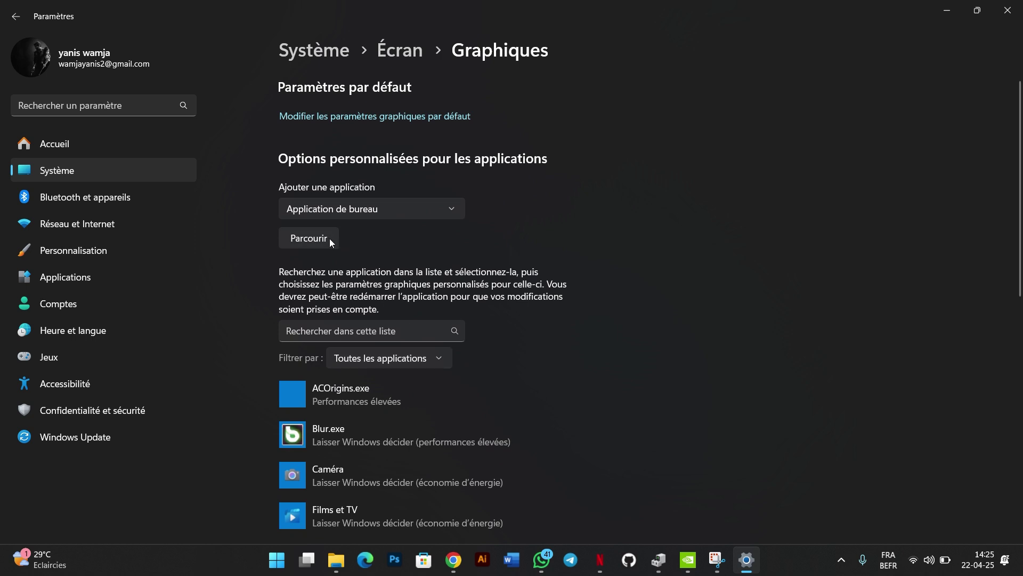
click(309, 238)
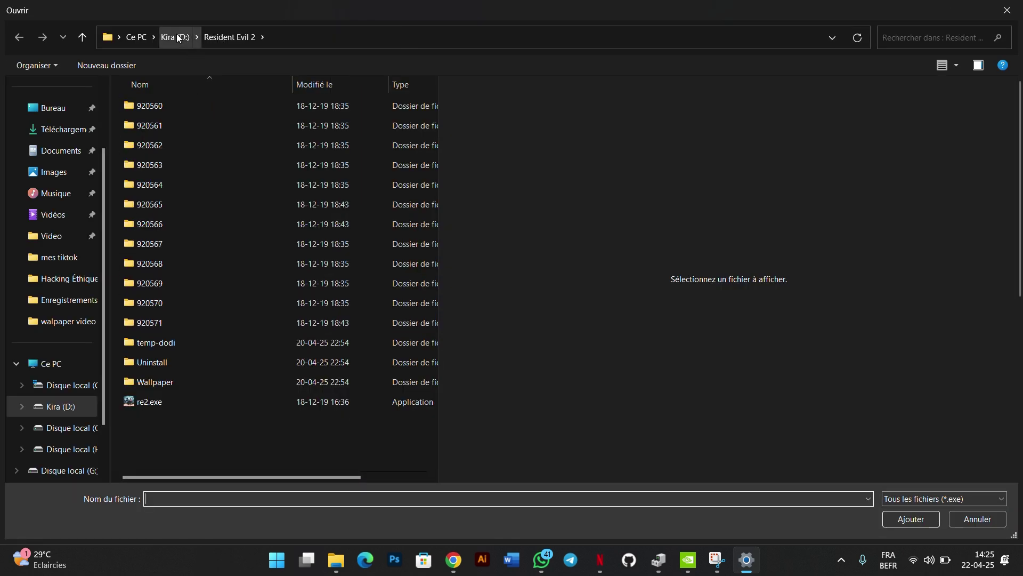
double_click(151, 401)
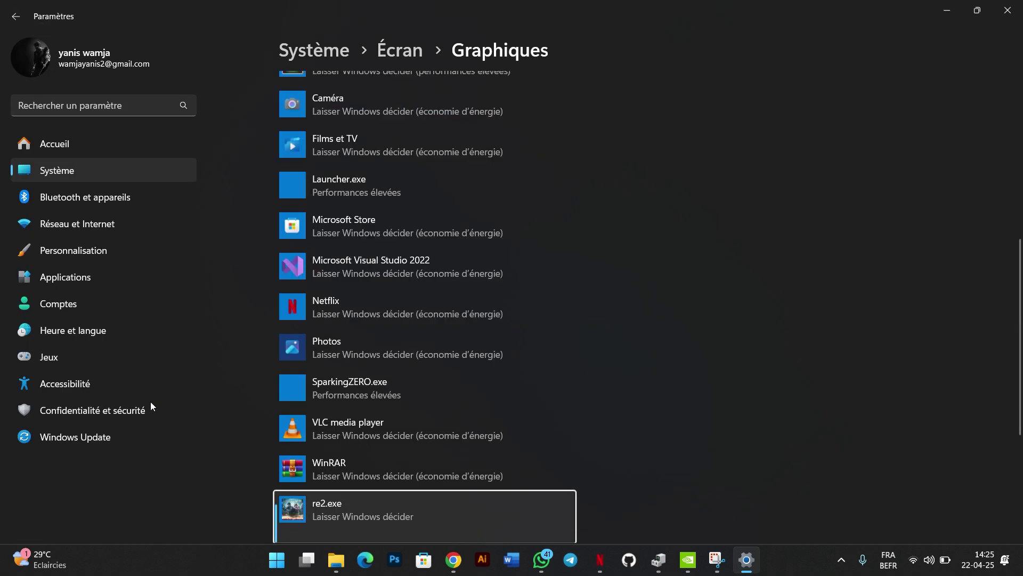
- Set the graphics preference of re2.exe to Performances élevées, save it, and minimise the settings
scroll(424, 350, down, 4)
click(479, 337)
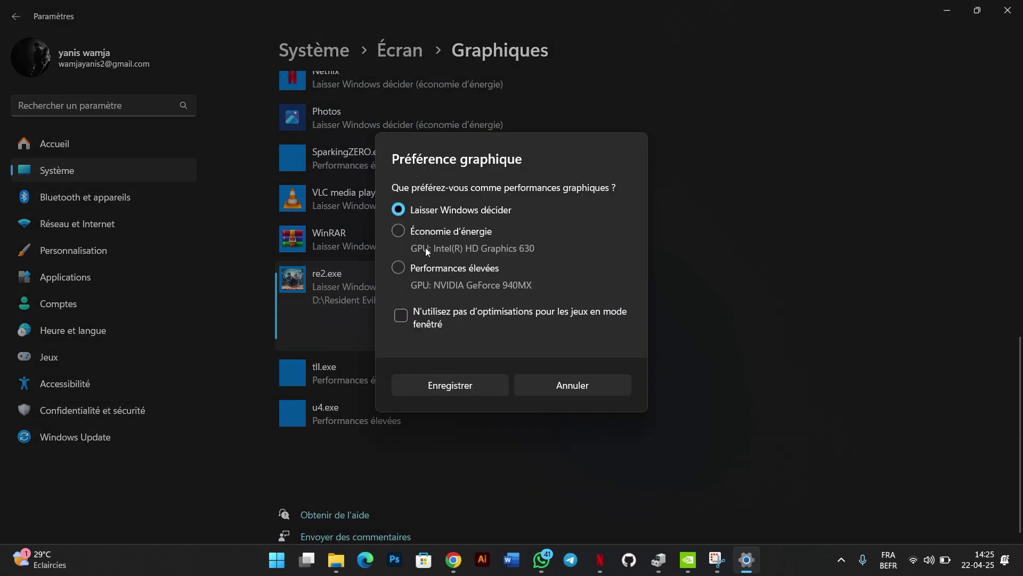
click(405, 266)
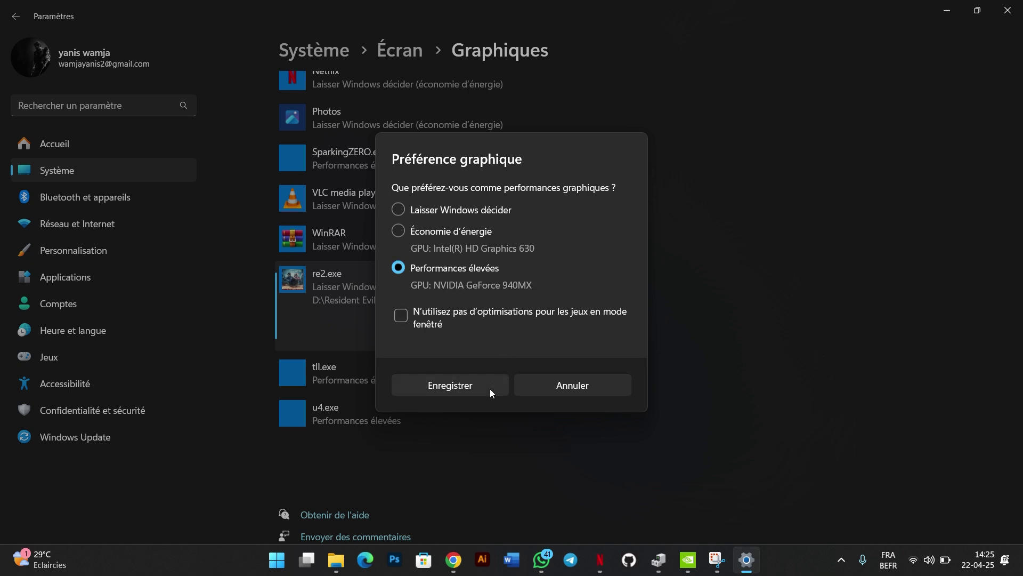
click(468, 393)
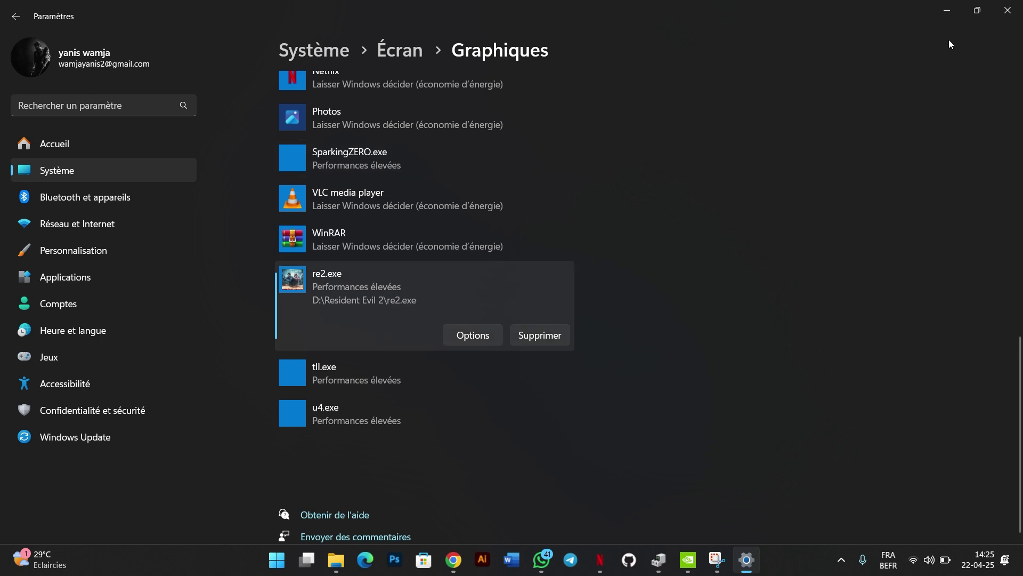
click(947, 10)
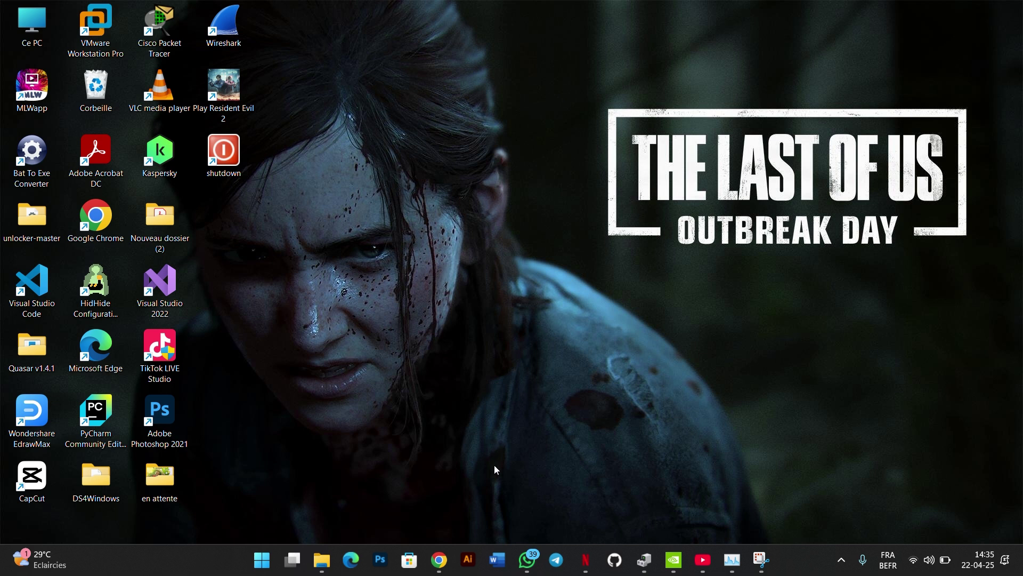
- Switch to Chrome, view the YanTech YouTube channel page, and close the browser window
click(438, 559)
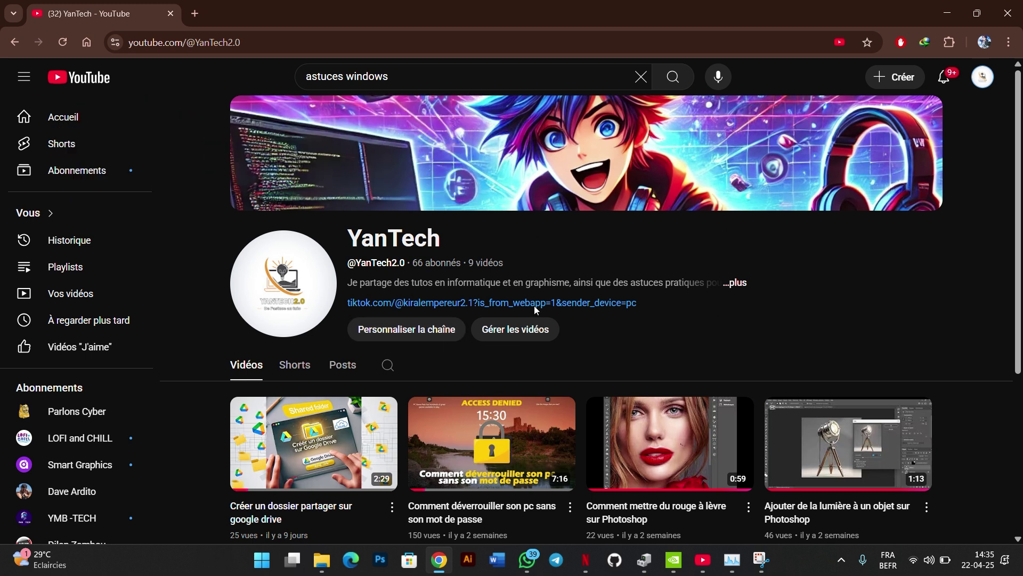
mouse_move(889, 147)
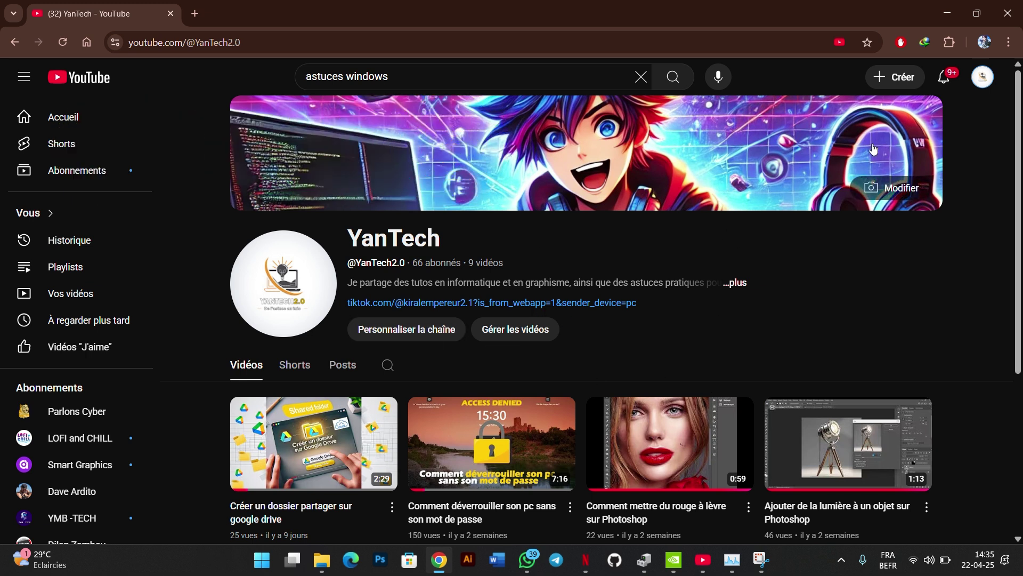
click(1005, 15)
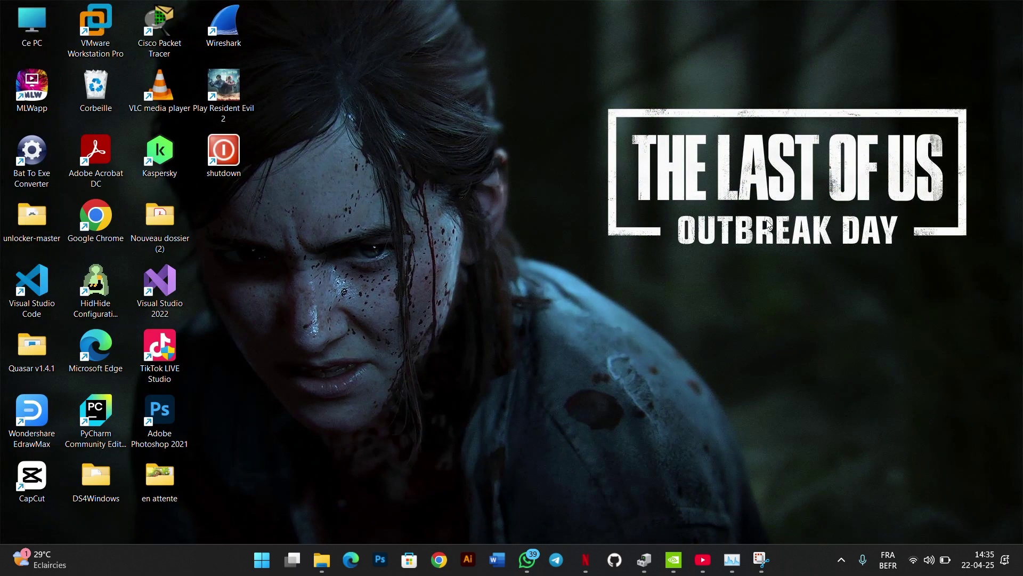
- Switch to Task Manager, examine Chrome's running processes and the hidden tray apps, and minimise the window
click(732, 559)
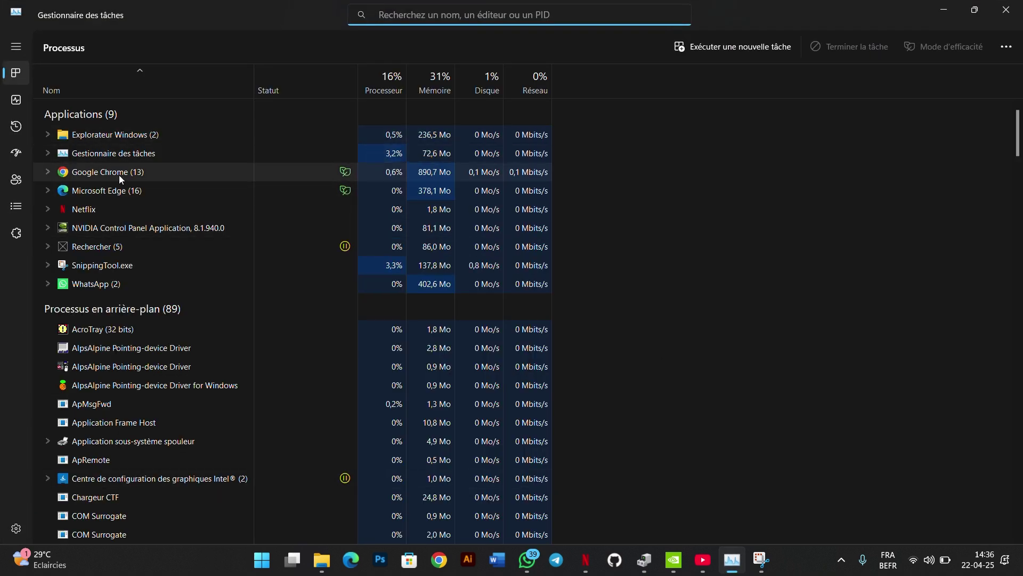
click(841, 562)
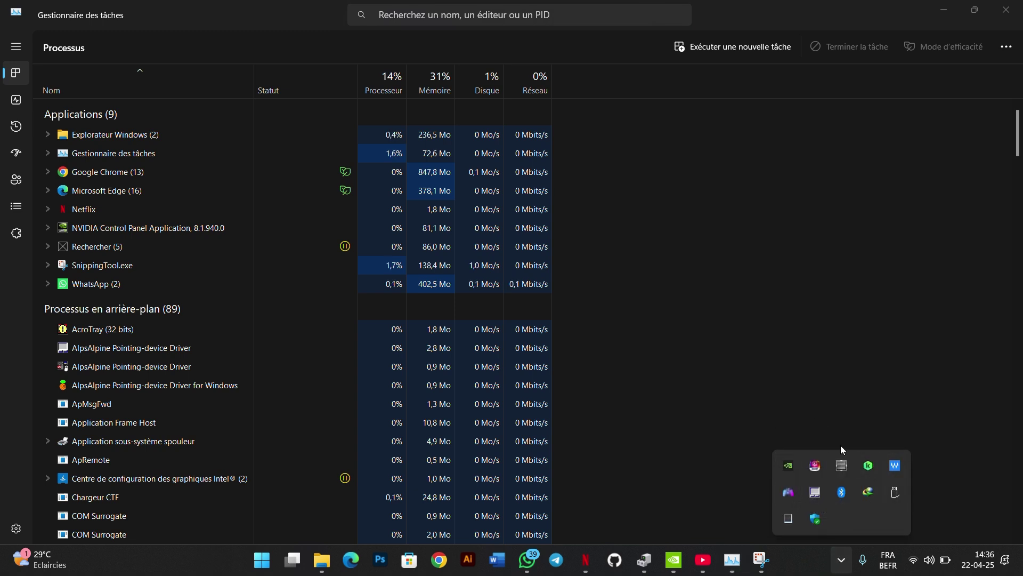
click(801, 337)
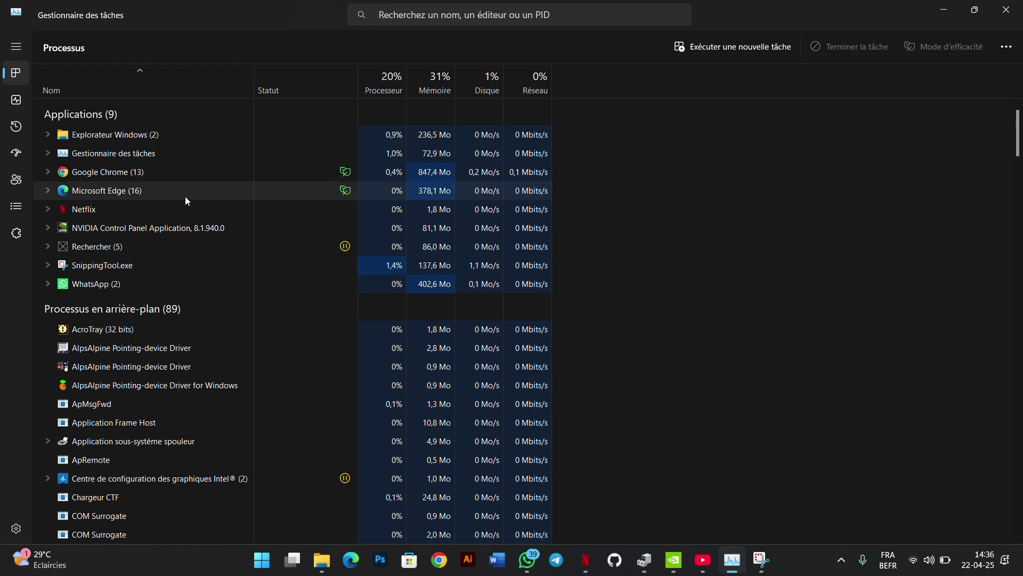
click(944, 10)
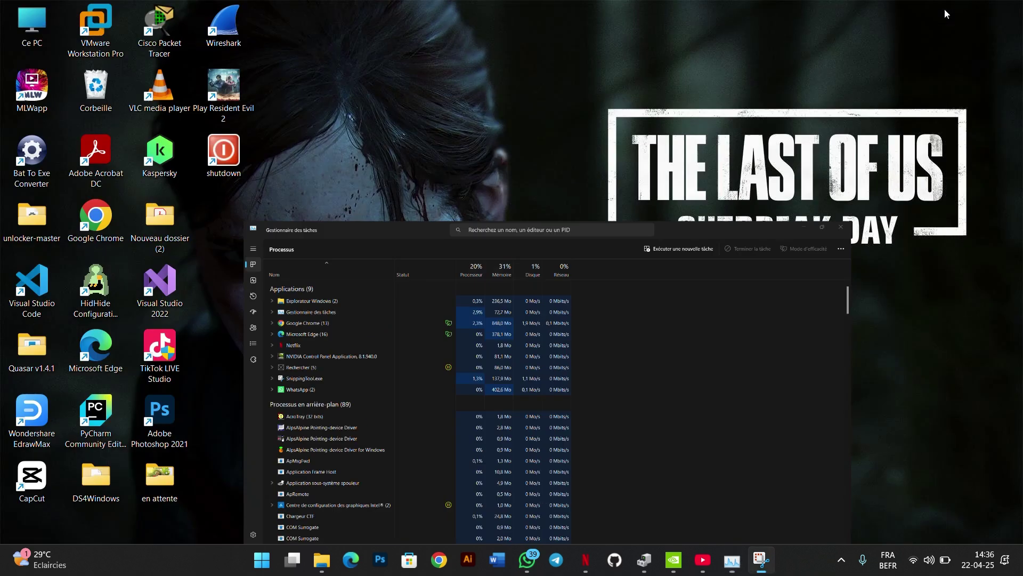
- Reopen Chrome, return to Task Manager, and view the task options for Google Chrome without ending it
click(439, 560)
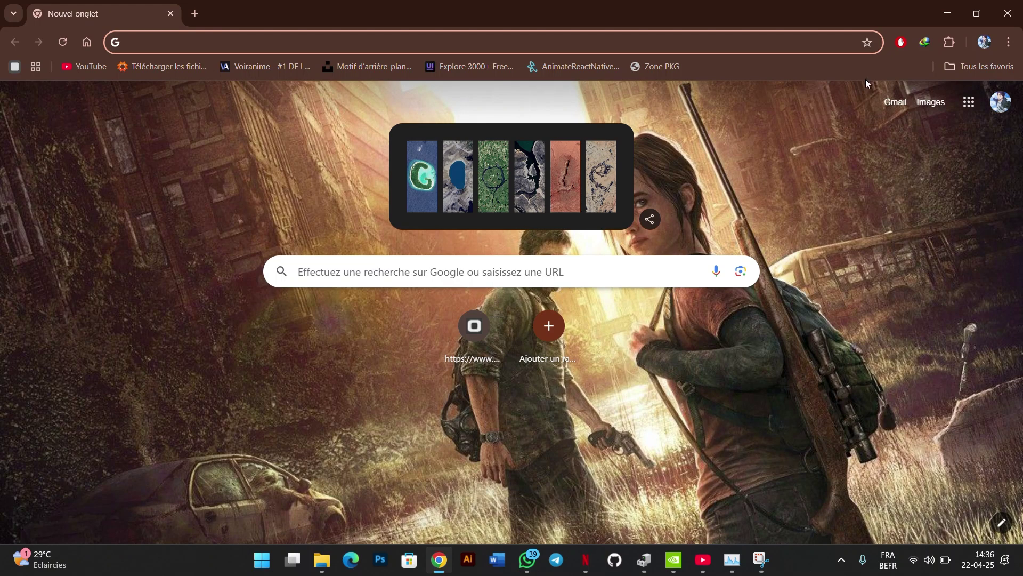
click(734, 559)
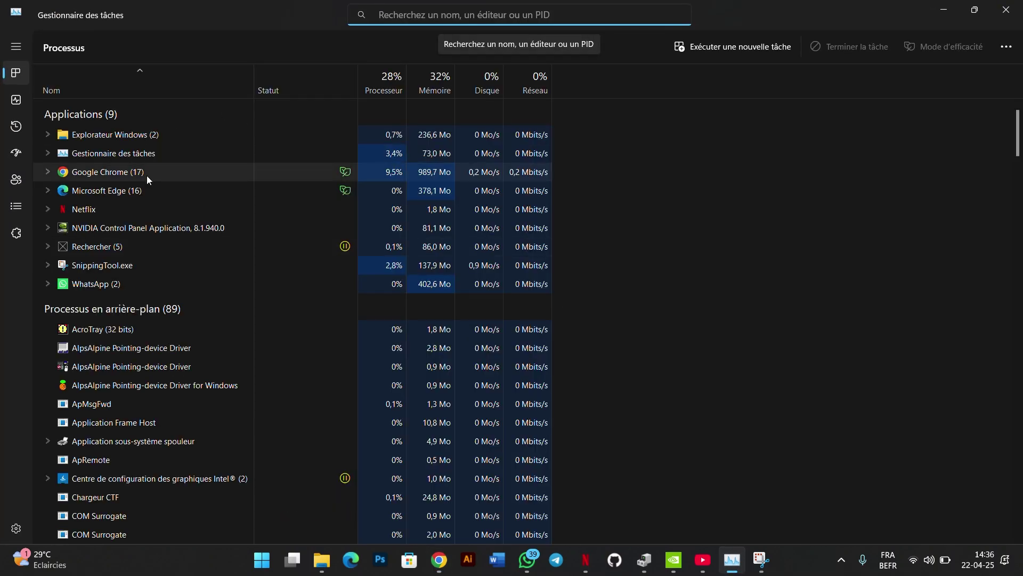
right_click(115, 174)
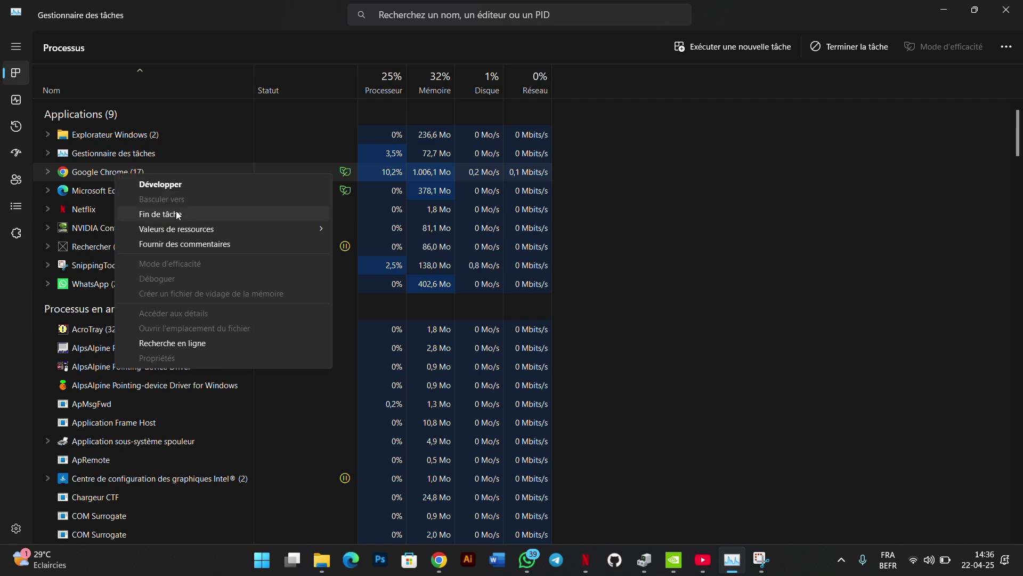
click(756, 213)
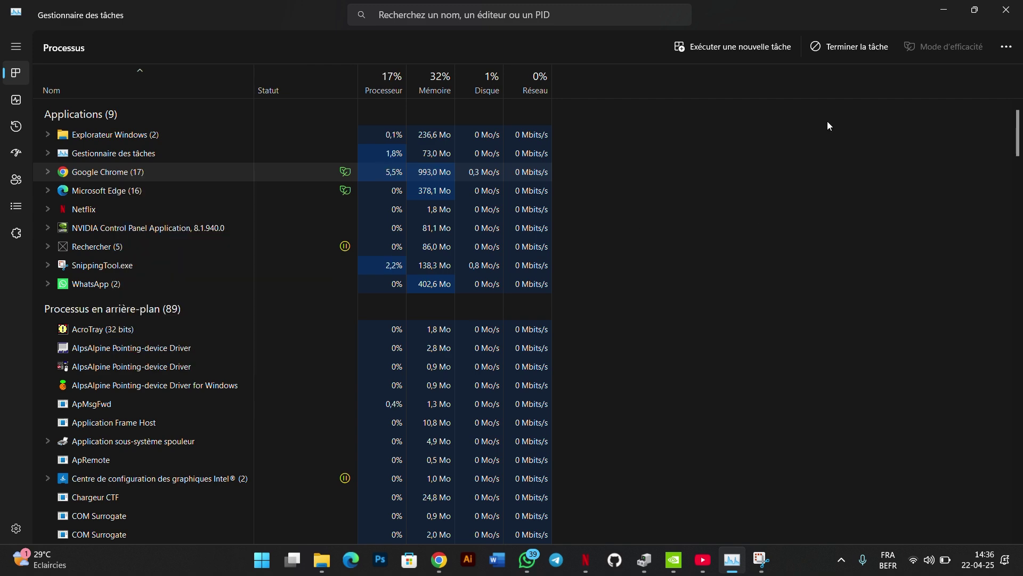
- Minimise the open windows, enable Fin de tâche under Espace développeurs in the system settings, and minimise the settings
click(946, 11)
click(939, 18)
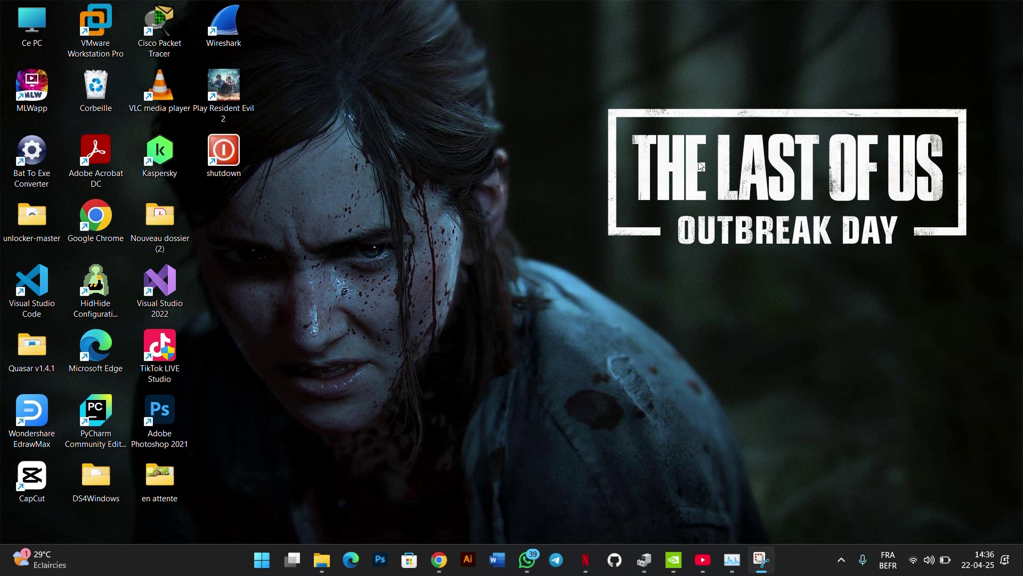
key(super+i)
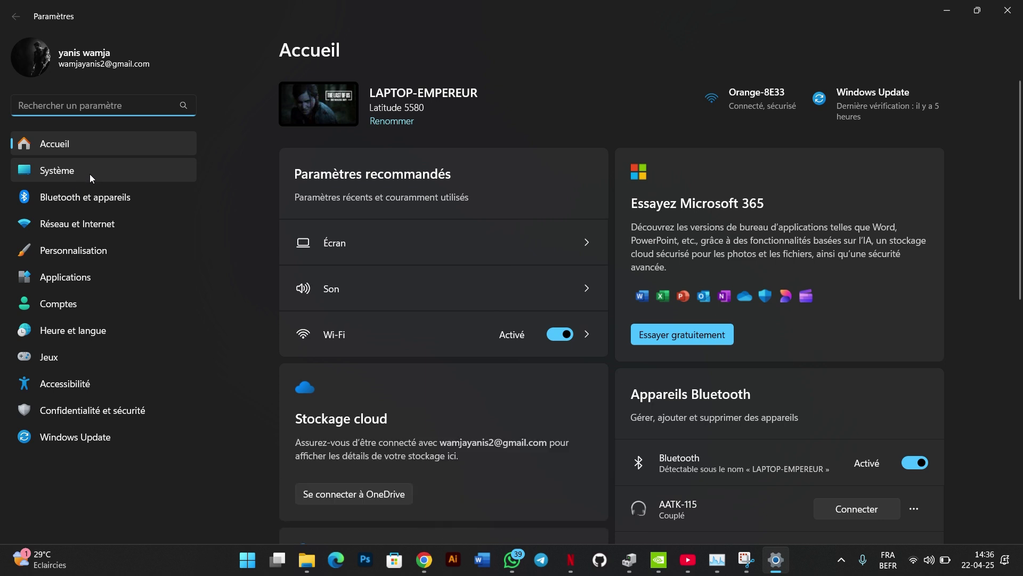
click(89, 174)
scroll(362, 345, down, 2)
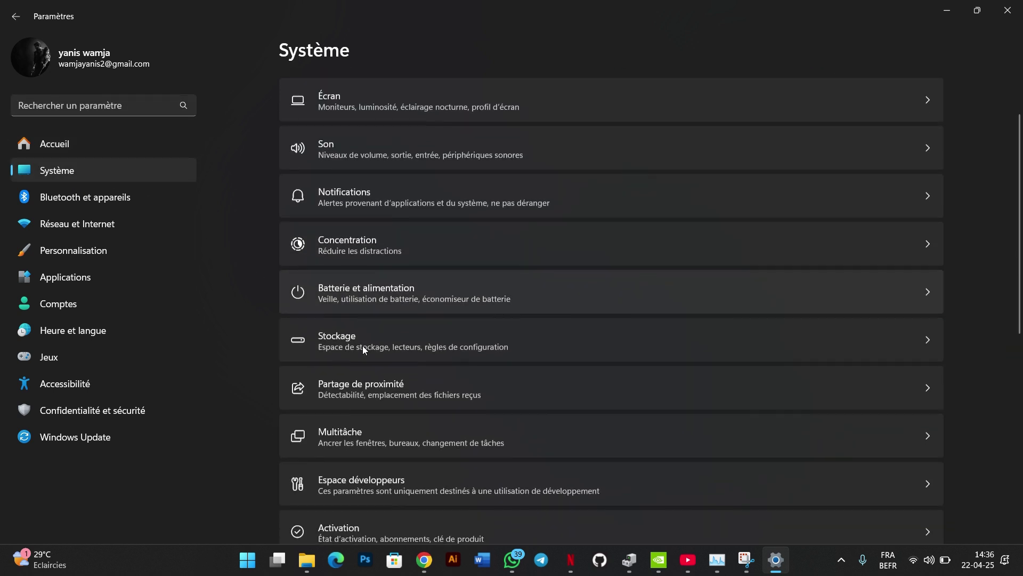
scroll(363, 346, down, 3)
click(369, 197)
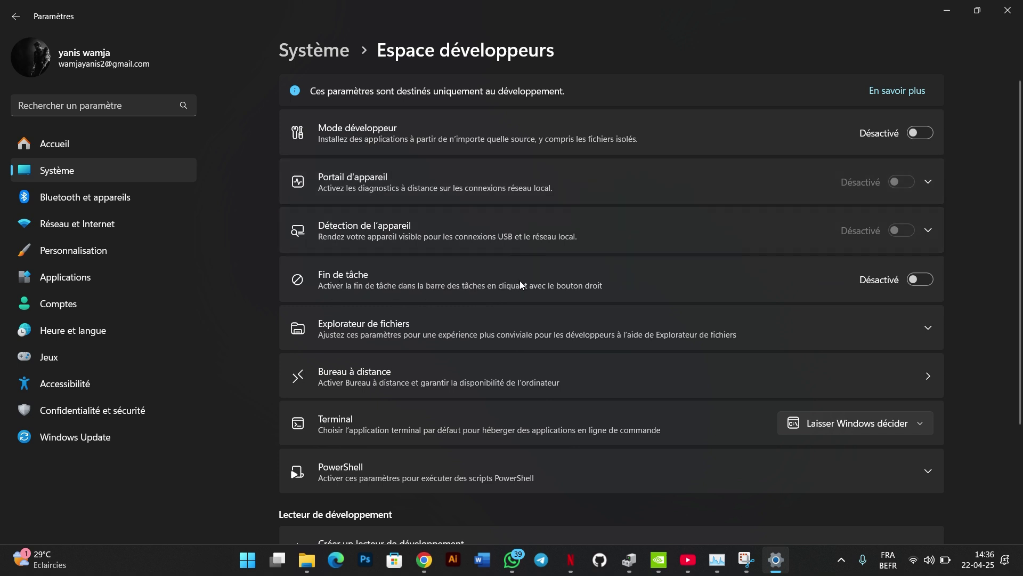
click(914, 285)
click(945, 12)
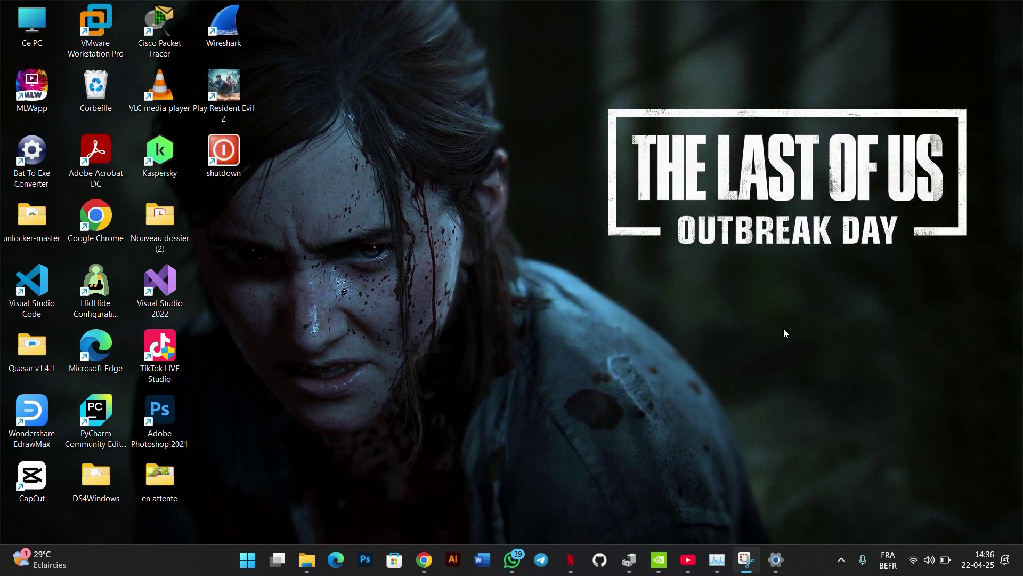
- End the Google Chrome task directly from the taskbar
click(425, 559)
right_click(425, 559)
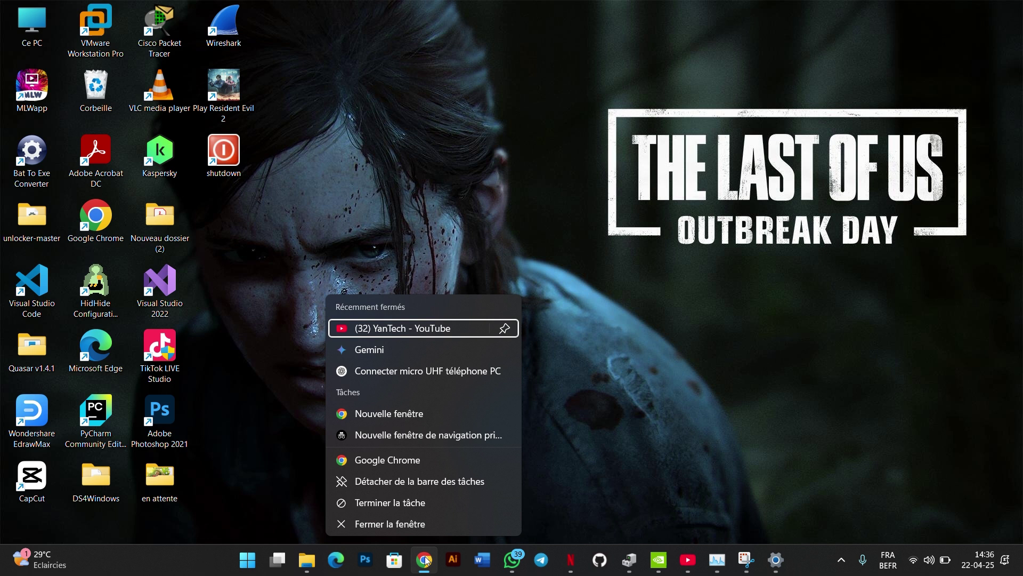
click(421, 504)
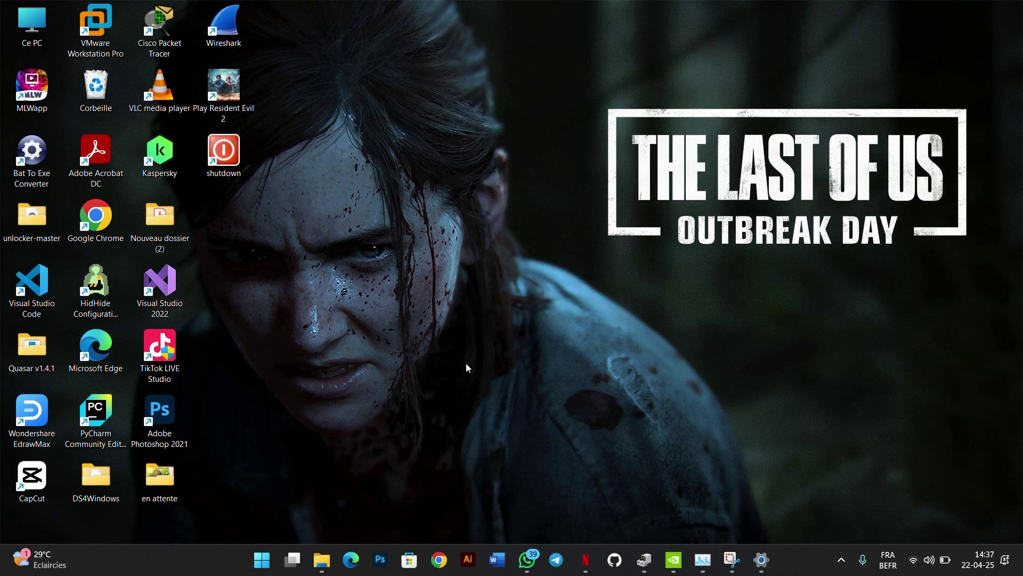
- Check Task Manager for remaining Google Chrome processes, minimise it, and view the hidden tray apps
click(703, 559)
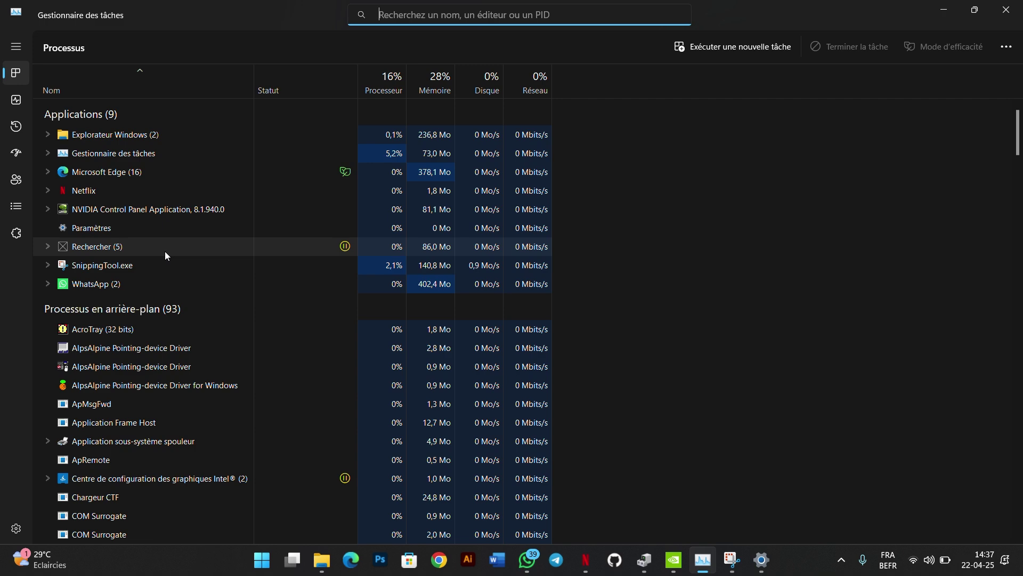
click(945, 11)
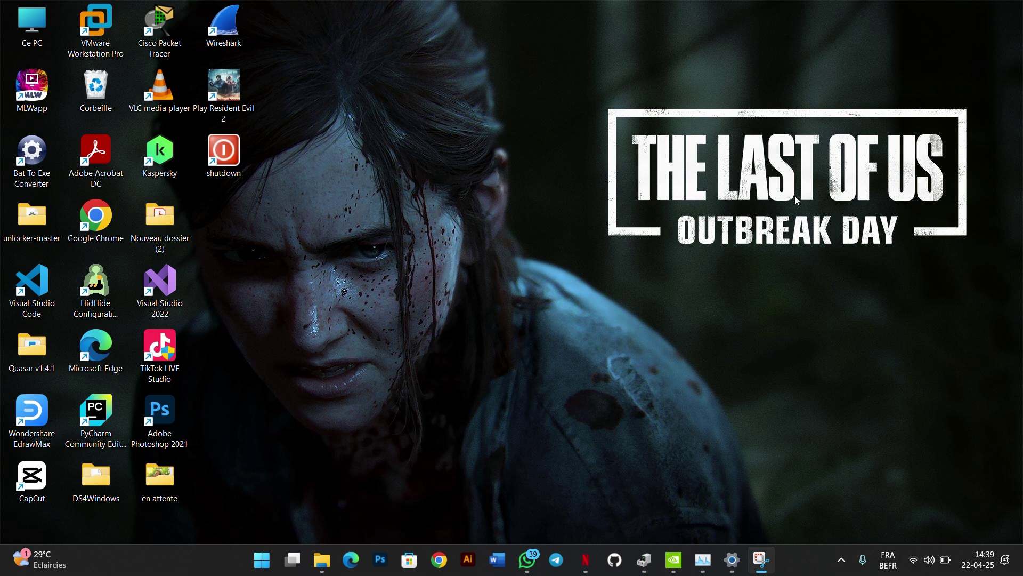
click(841, 560)
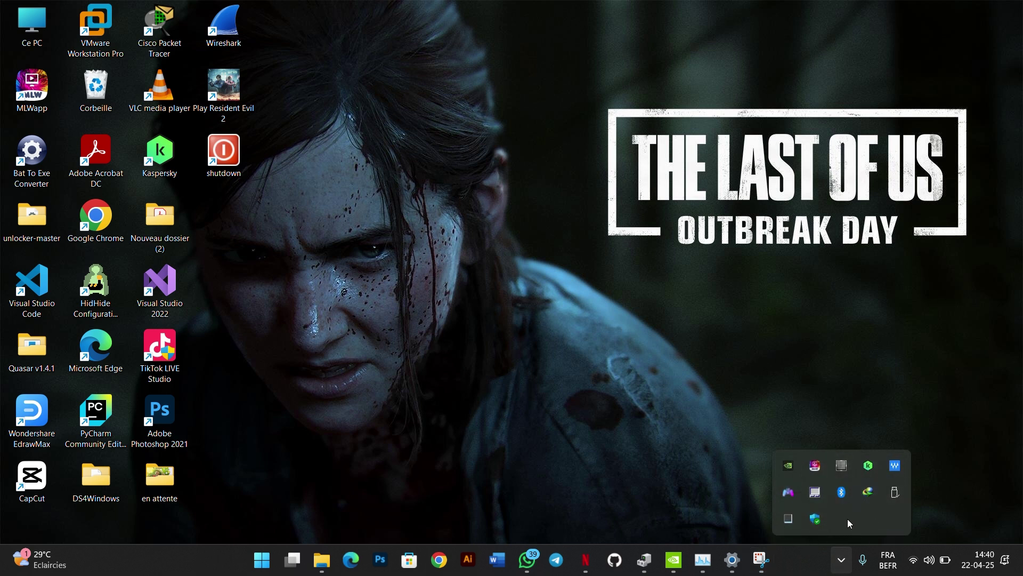
click(867, 371)
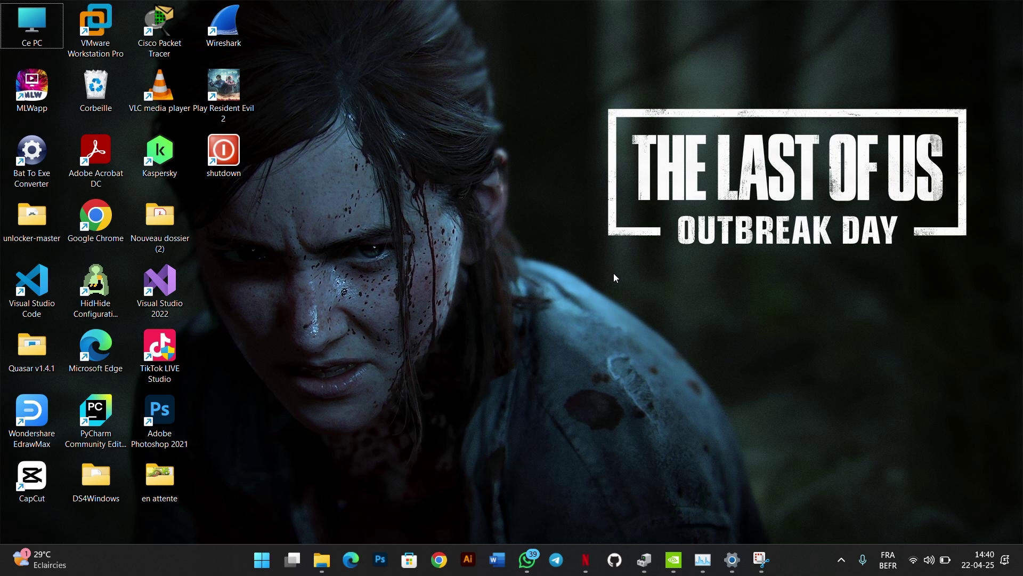
- Search for "captu", open Outil Capture d'écran, and move its window lower on the desktop
click(262, 559)
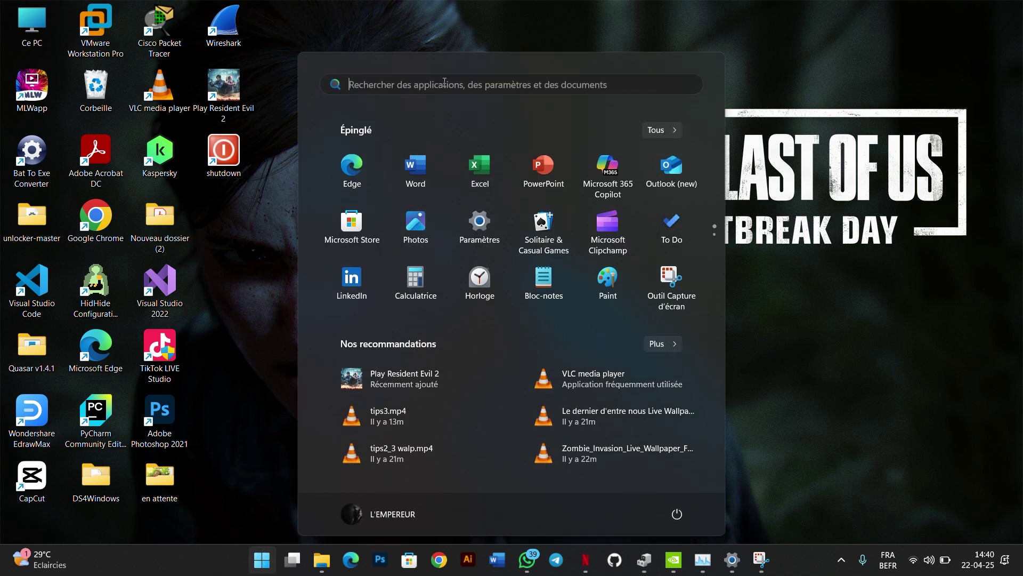
key(Escape)
key(super)
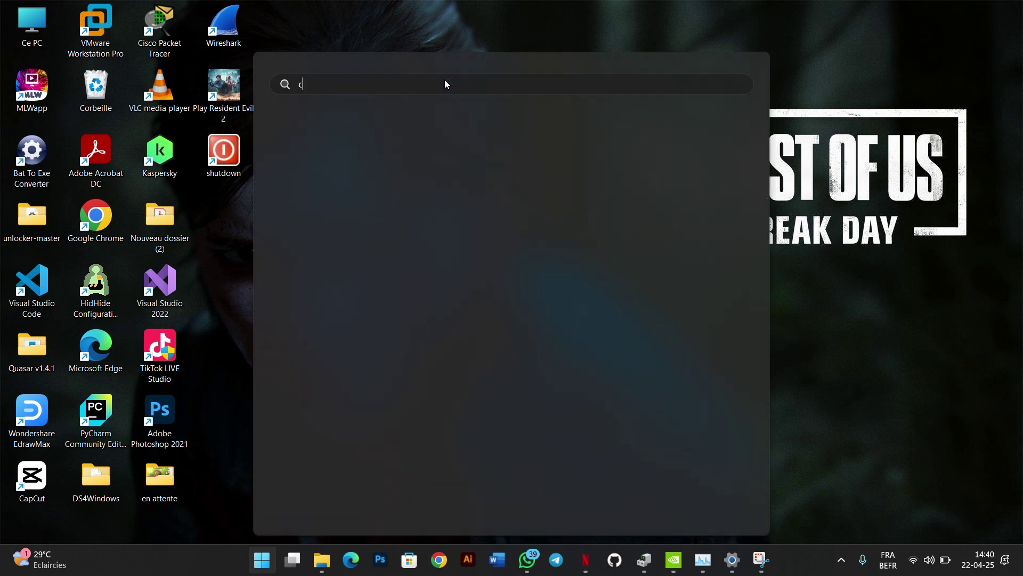
text(captu)
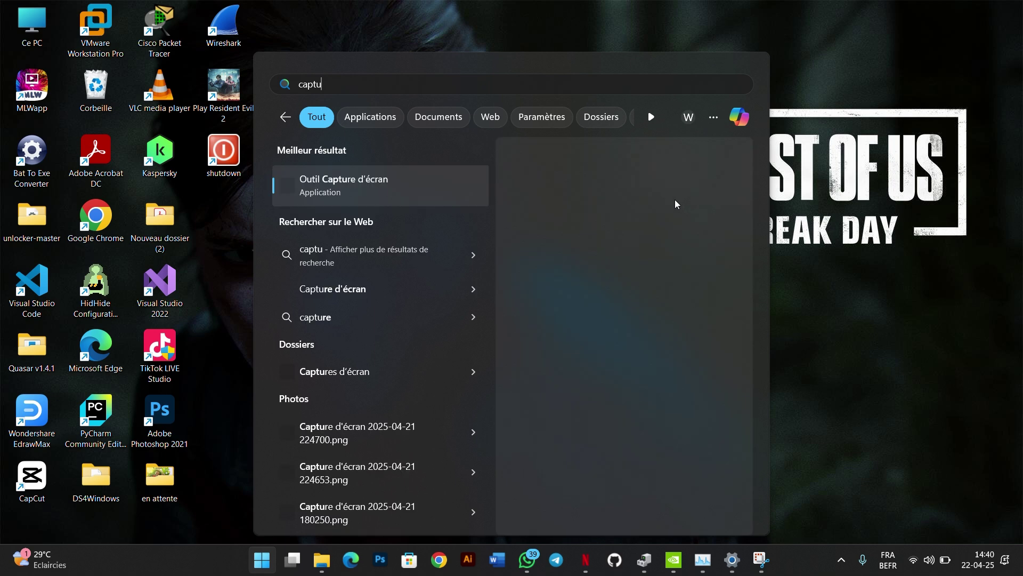
click(376, 183)
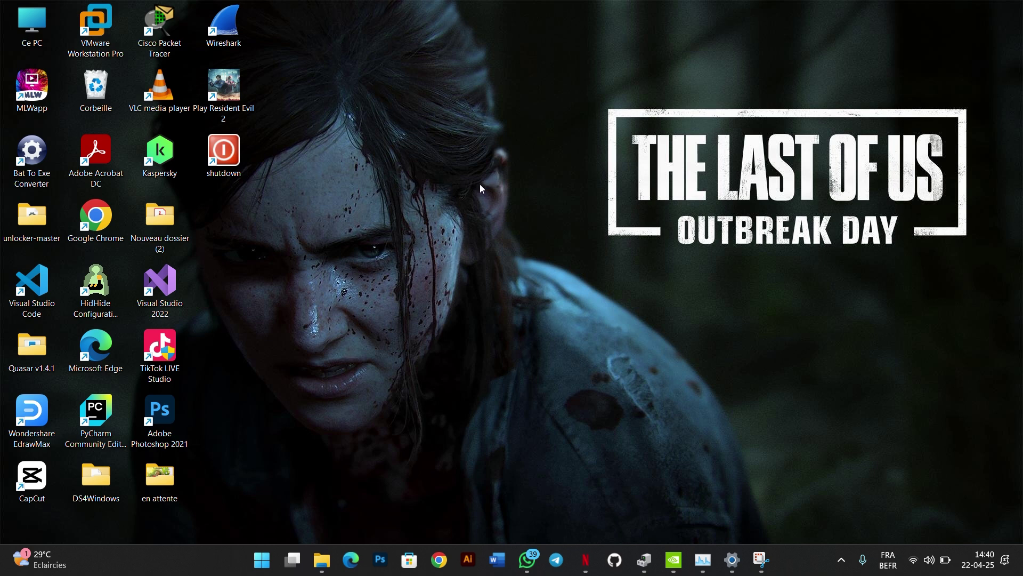
drag(330, 15, 356, 176)
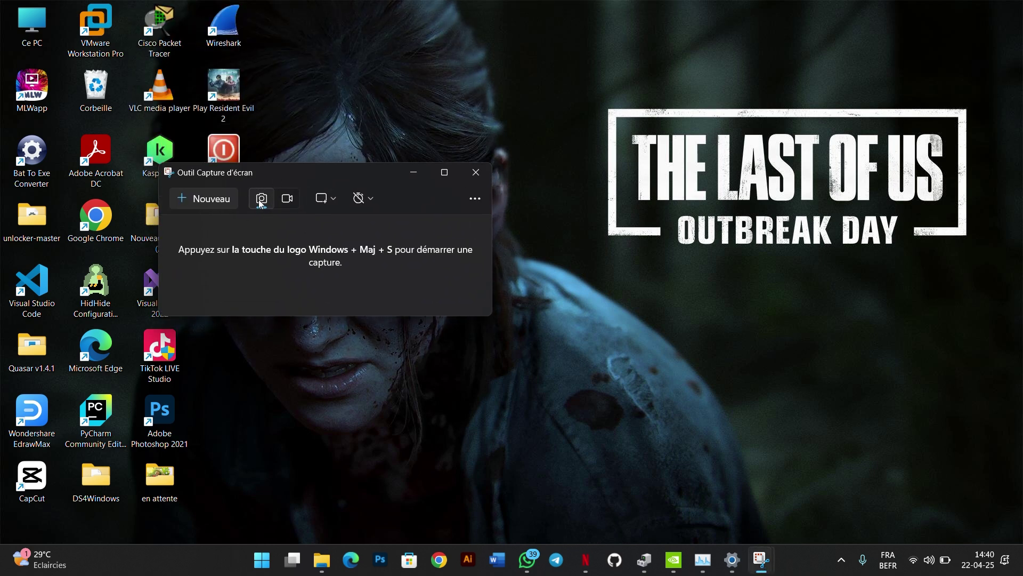
- Start a new capture in video mode and frame a recording area covering roughly the desktop's left half
click(287, 201)
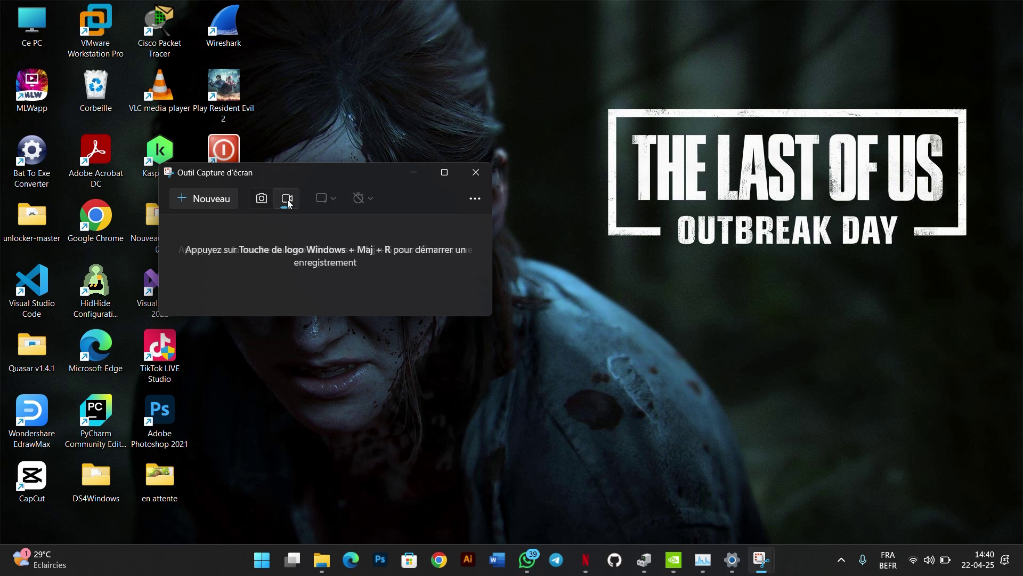
click(206, 200)
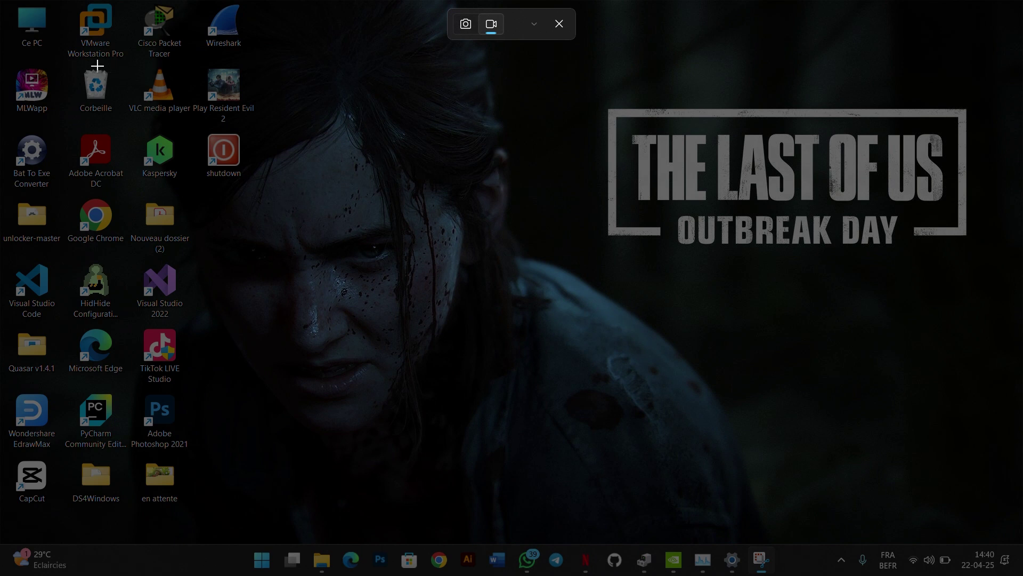
drag(93, 60, 634, 482)
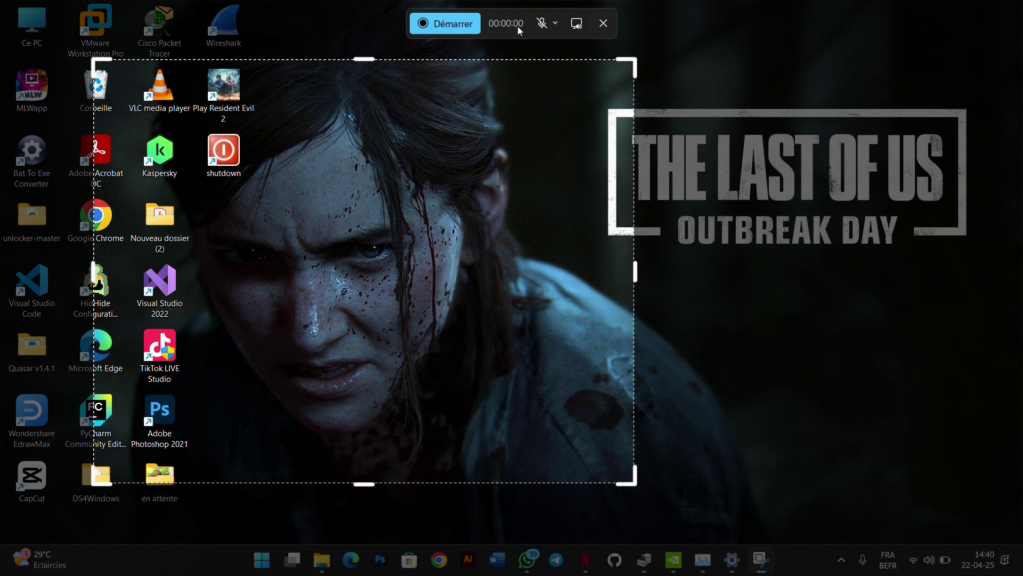
- Turn on the microphone sound for the screen recording and start recording
click(545, 27)
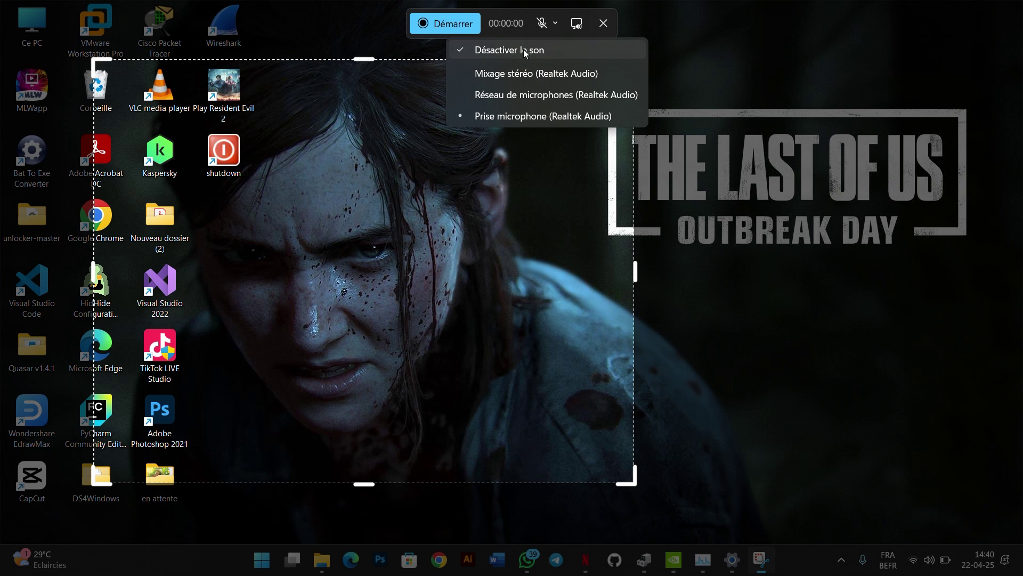
click(502, 50)
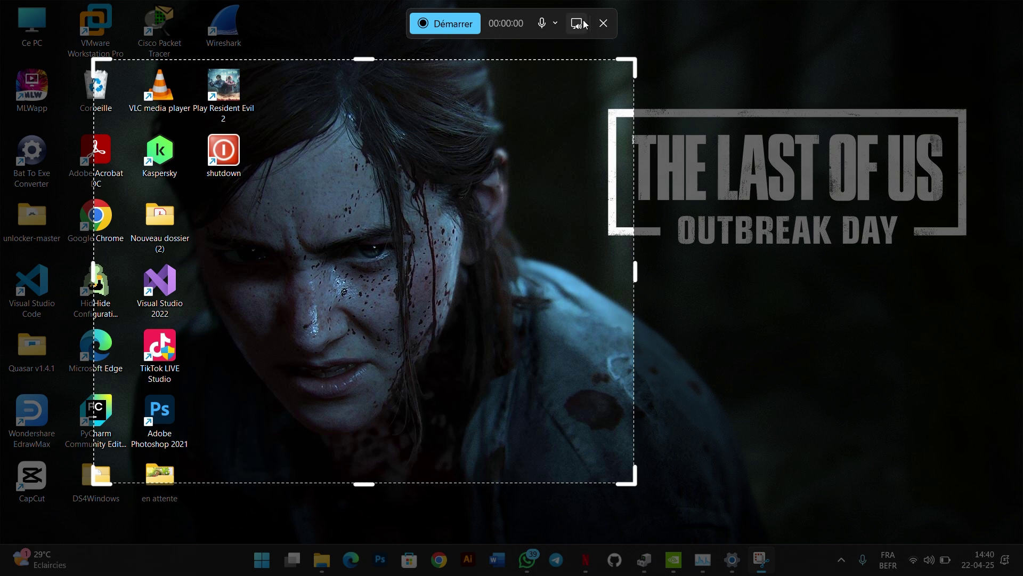
click(463, 28)
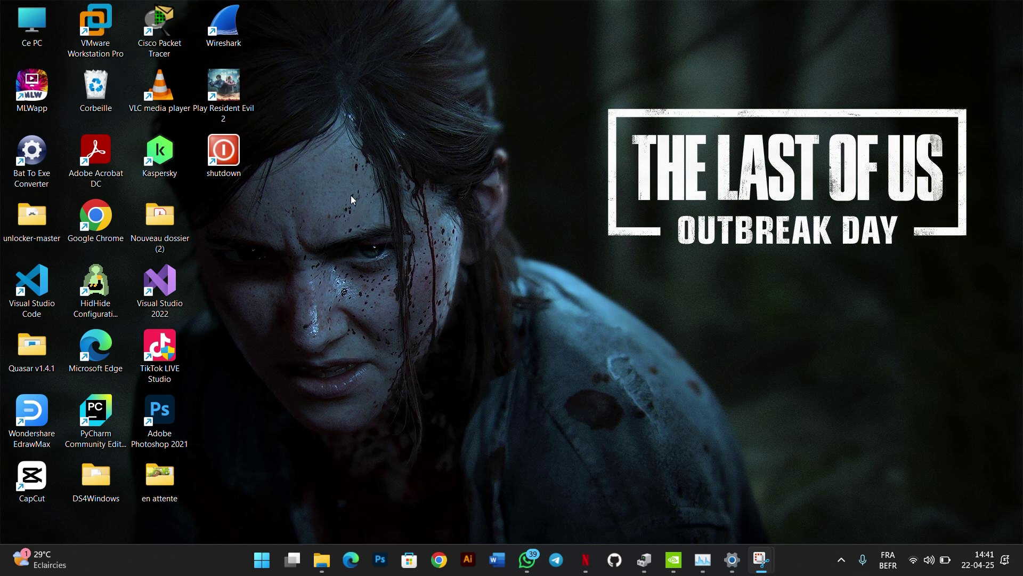
drag(351, 195, 393, 272)
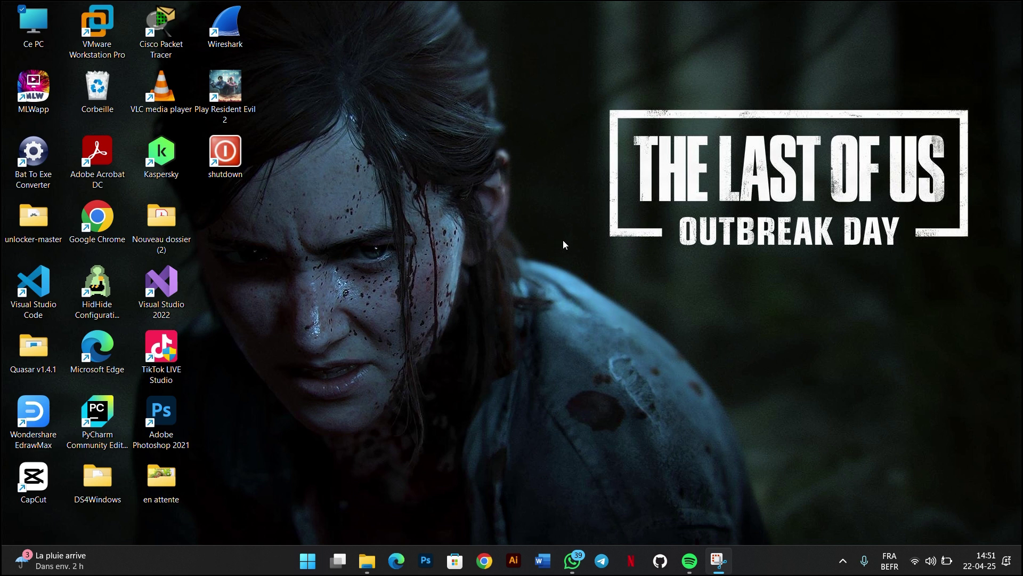
- Search for "fonc", open the Windows features dialog, and confirm it with Bac à sable Windows enabled
key(super)
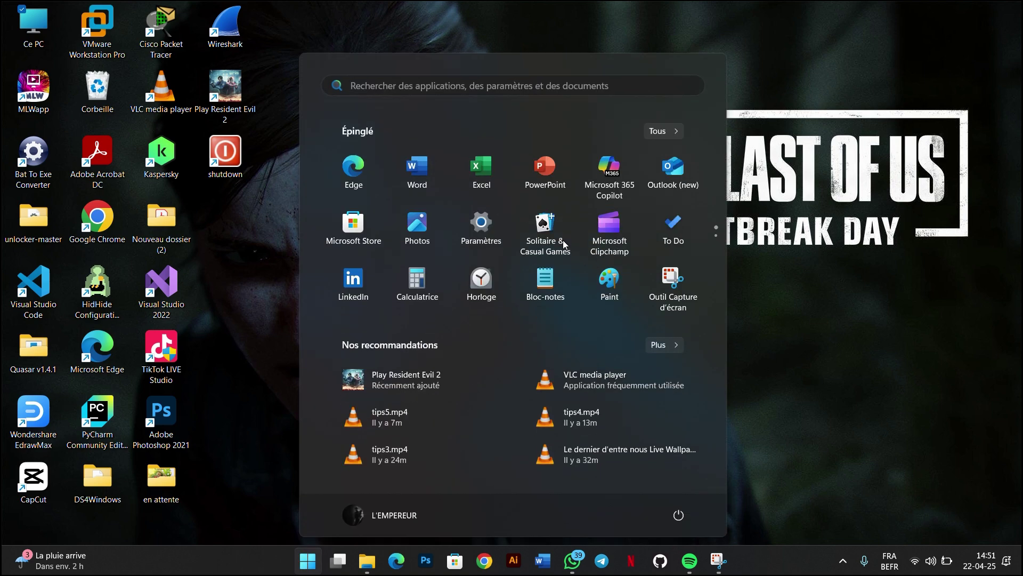
text(f)
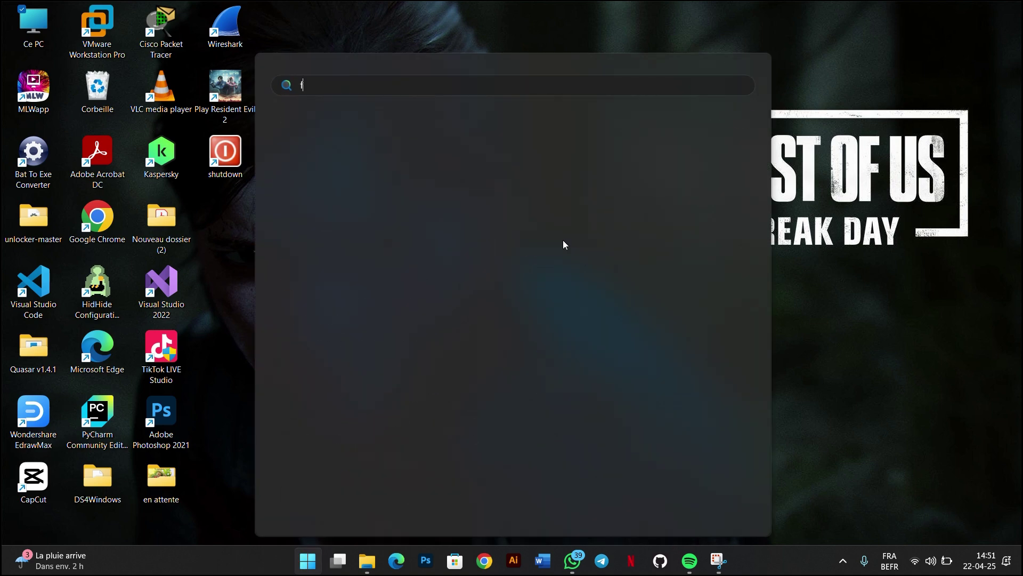
text(onc)
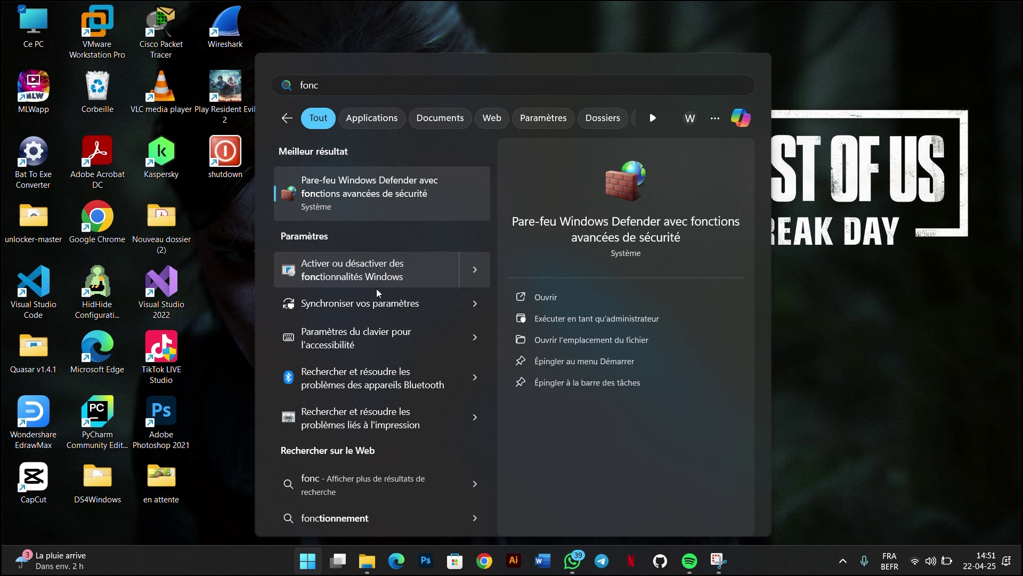
click(383, 274)
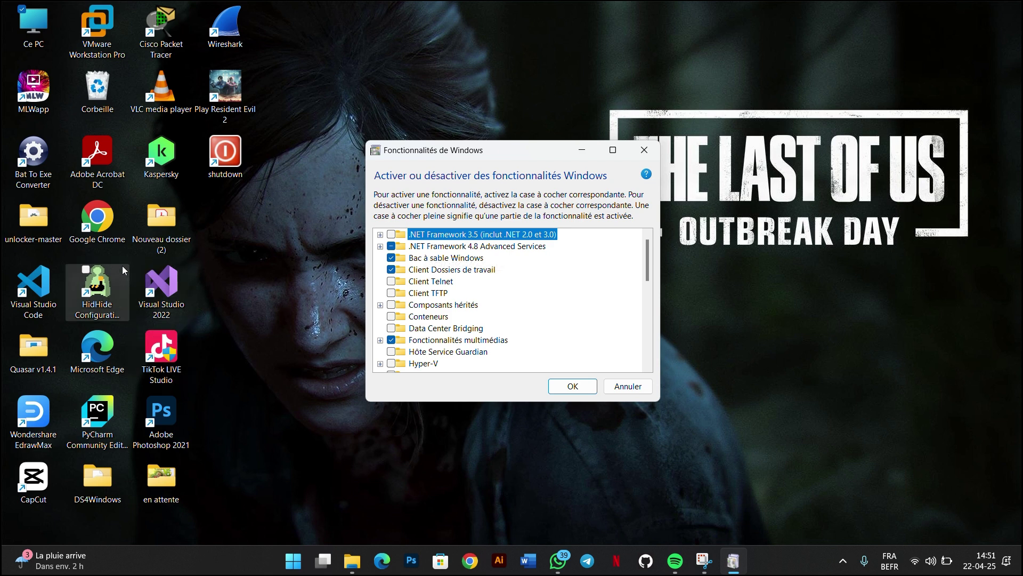
click(100, 36)
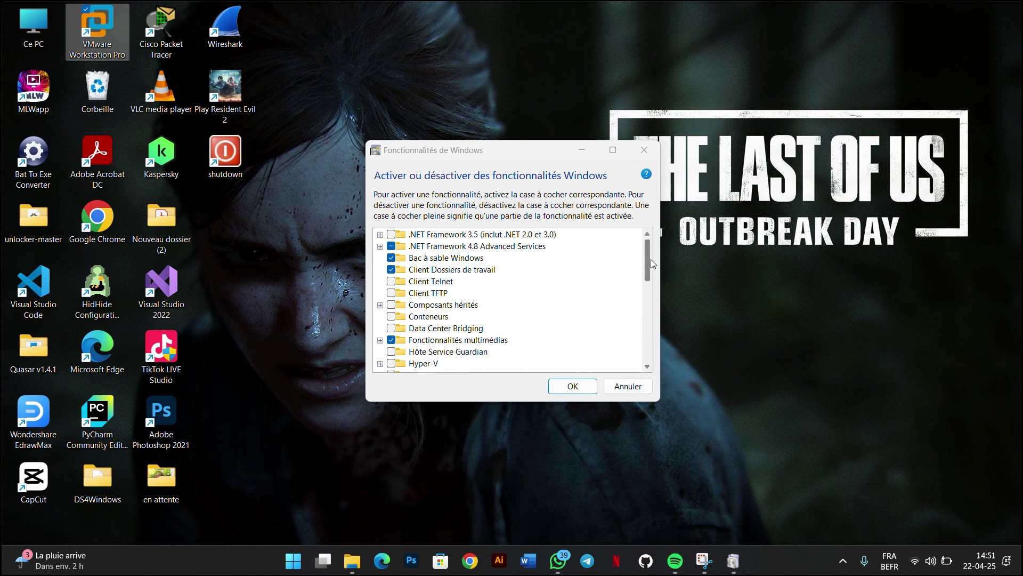
mouse_move(648, 259)
mouse_down()
mouse_move(650, 276)
mouse_move(644, 258)
mouse_up()
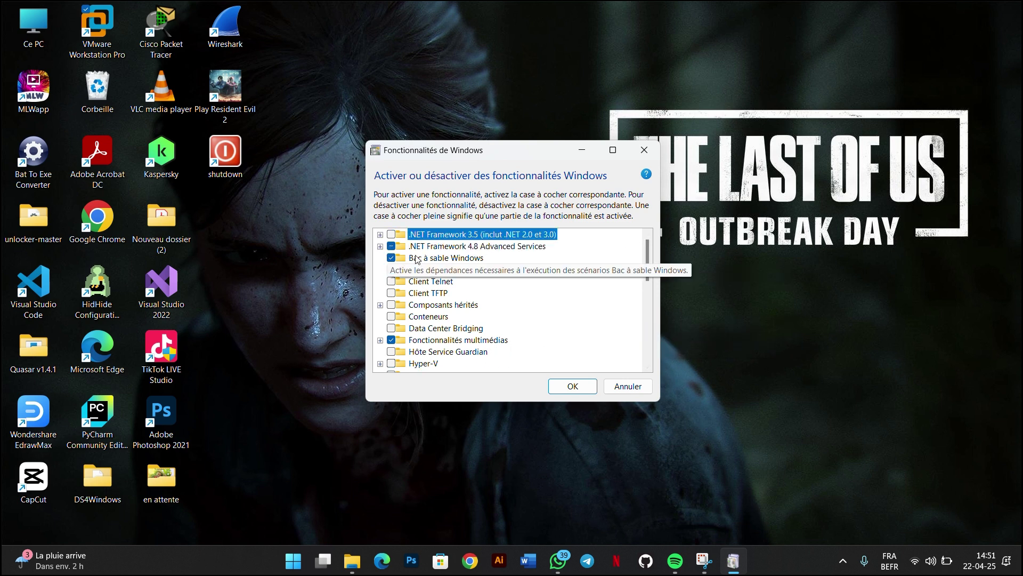
click(576, 388)
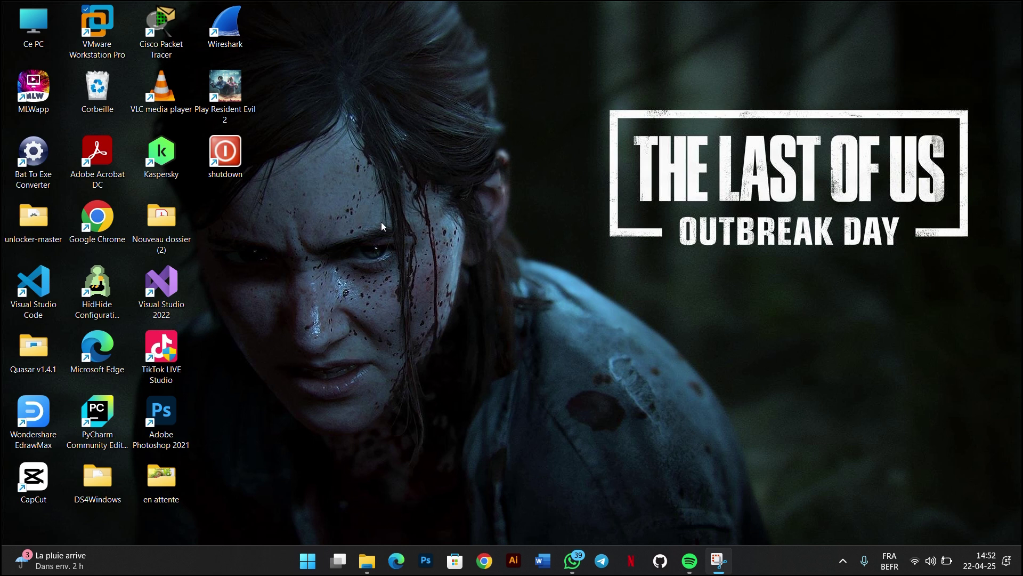
- Search for "sand", open Windows Sandbox, and maximise its window
key(super)
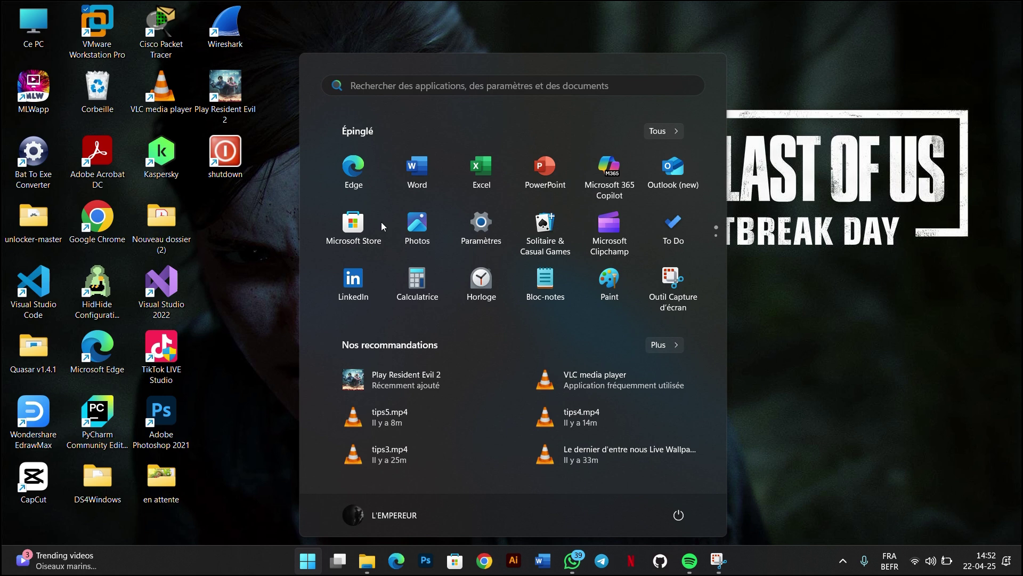
text(sand)
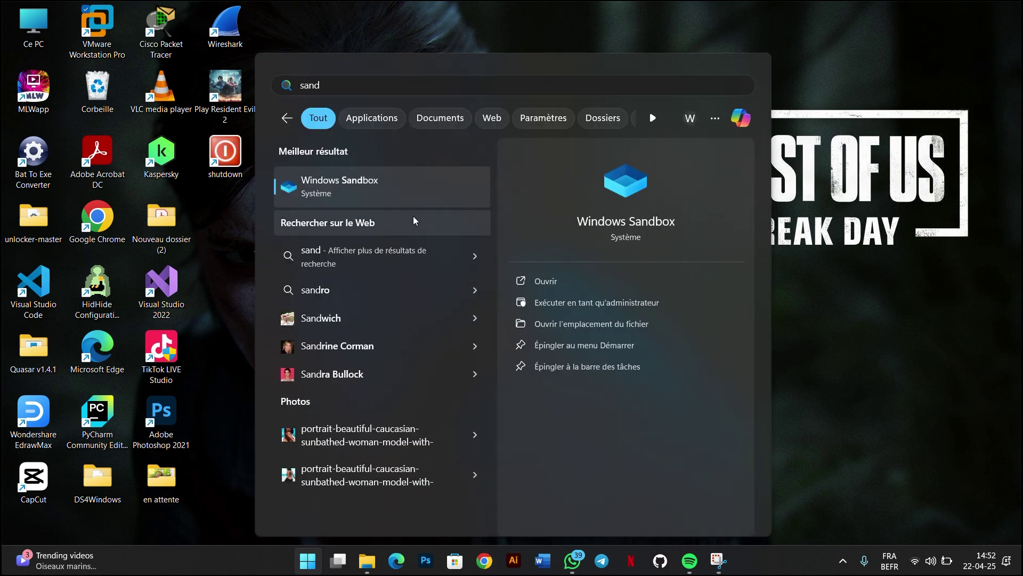
click(606, 281)
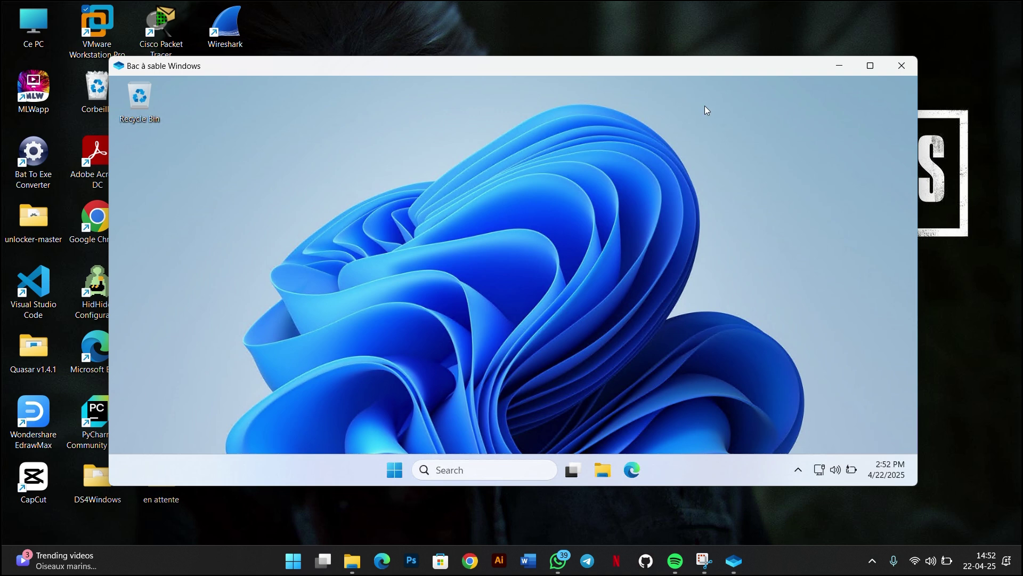
drag(705, 106, 539, 297)
click(871, 66)
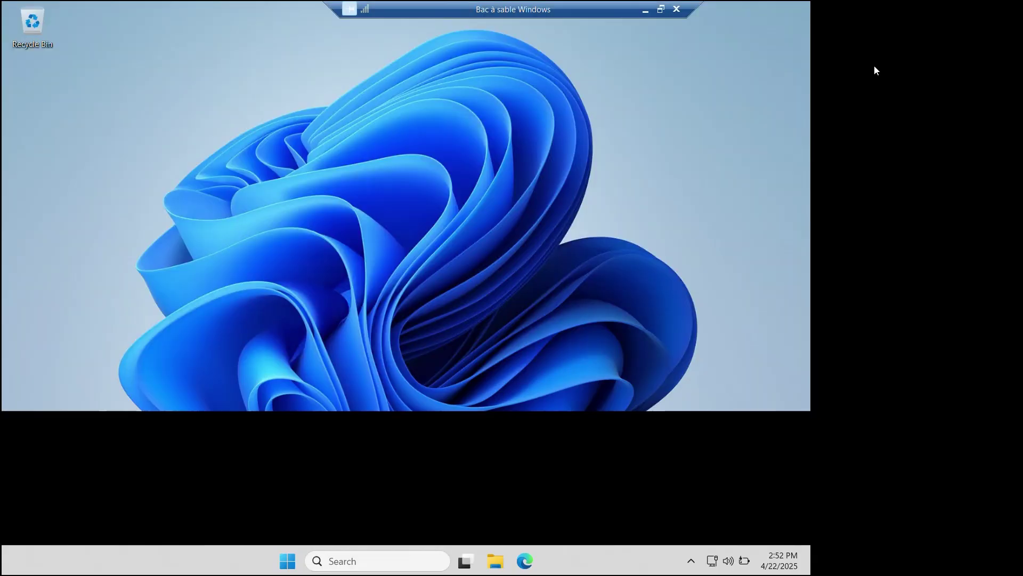
drag(742, 118, 600, 329)
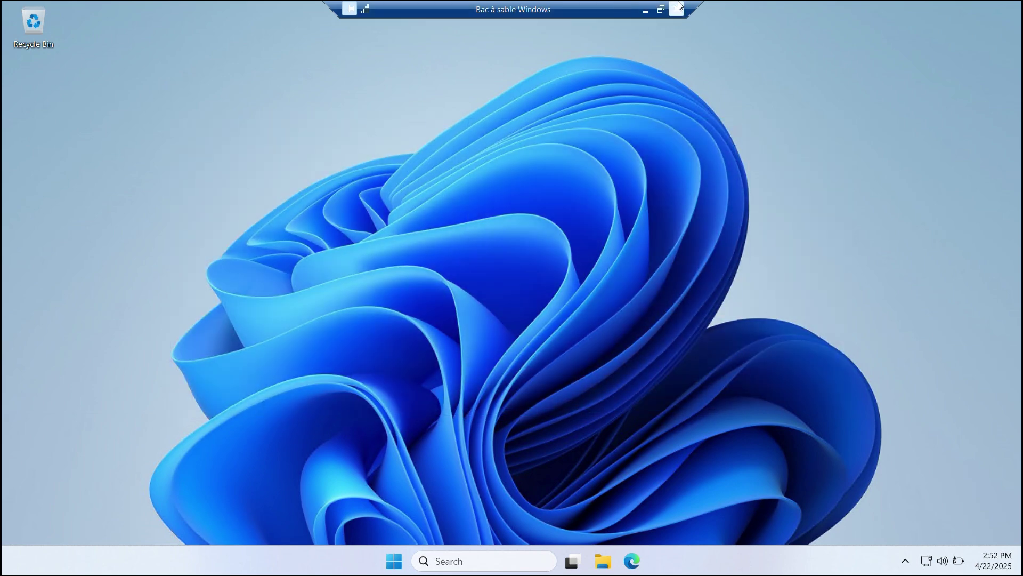
- Restore the sandbox window down, bring up its closing confirmation and cancel it, keeping the sandbox open and maximised
click(661, 10)
mouse_move(536, 71)
mouse_down()
mouse_move(472, 84)
mouse_move(545, 79)
mouse_up()
click(909, 80)
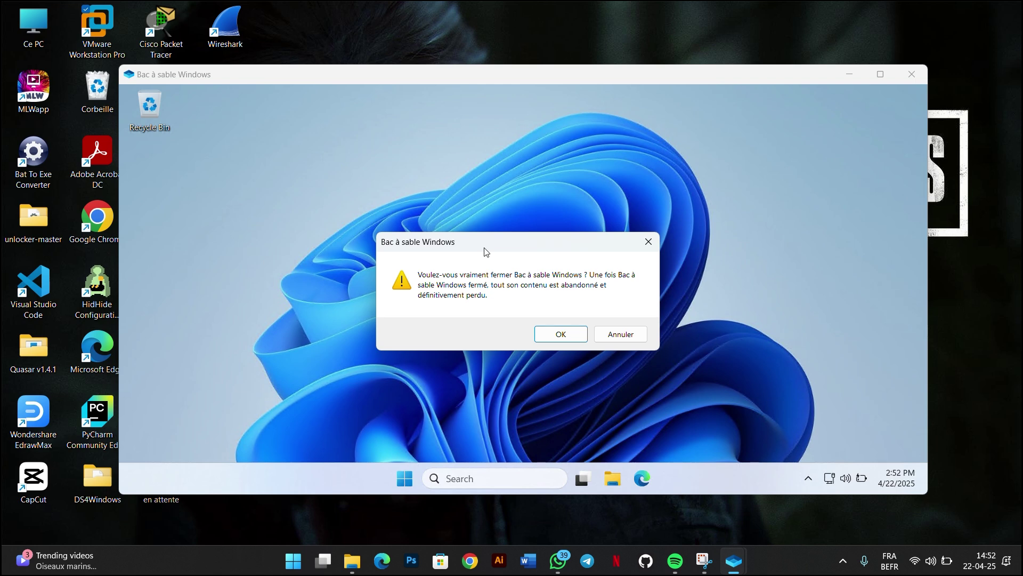
click(622, 333)
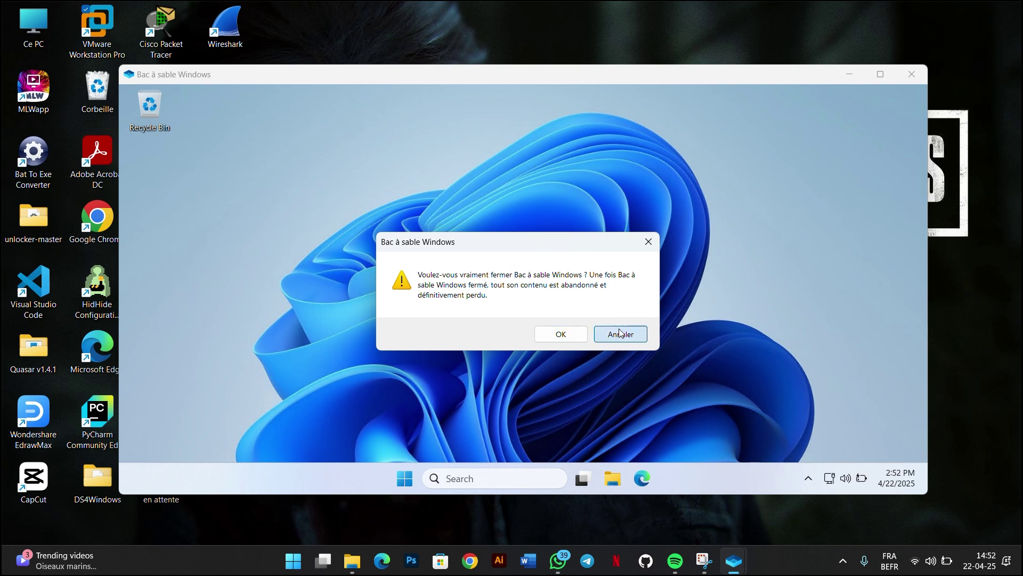
click(893, 76)
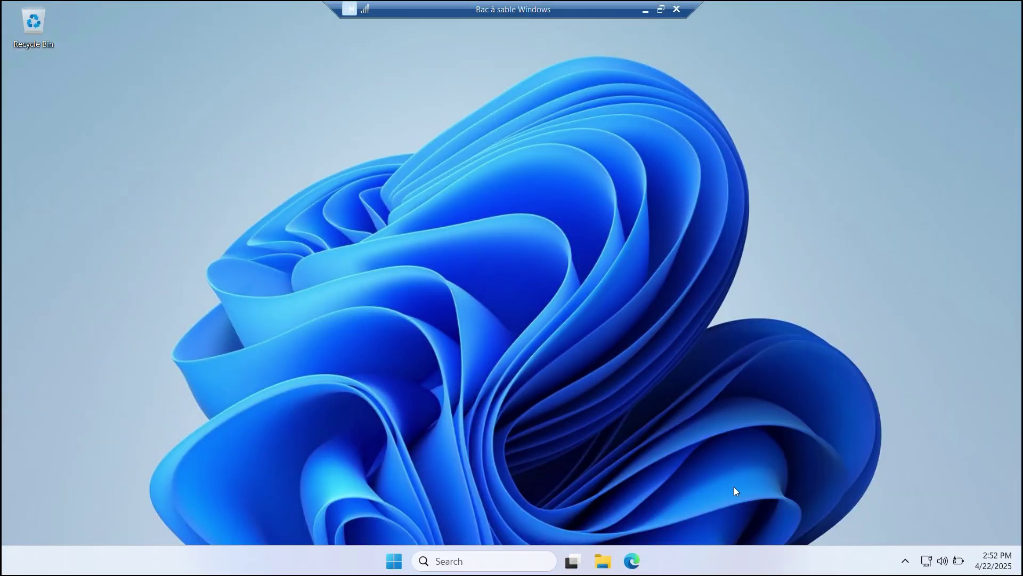
- Open Task Manager inside the sandbox, move its window aside, and filter the processes by "expl"
right_click(712, 568)
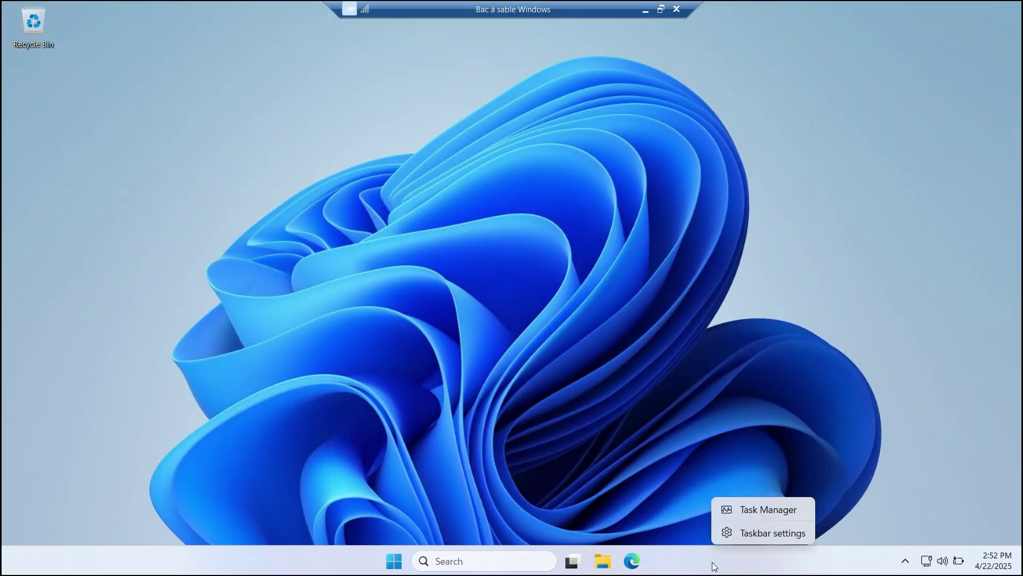
click(763, 512)
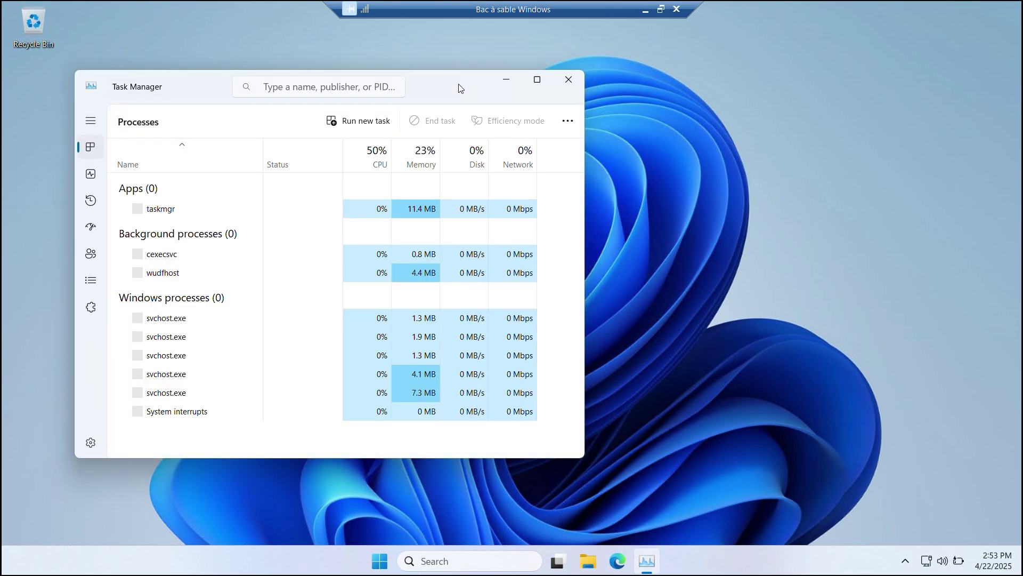
drag(487, 86, 820, 93)
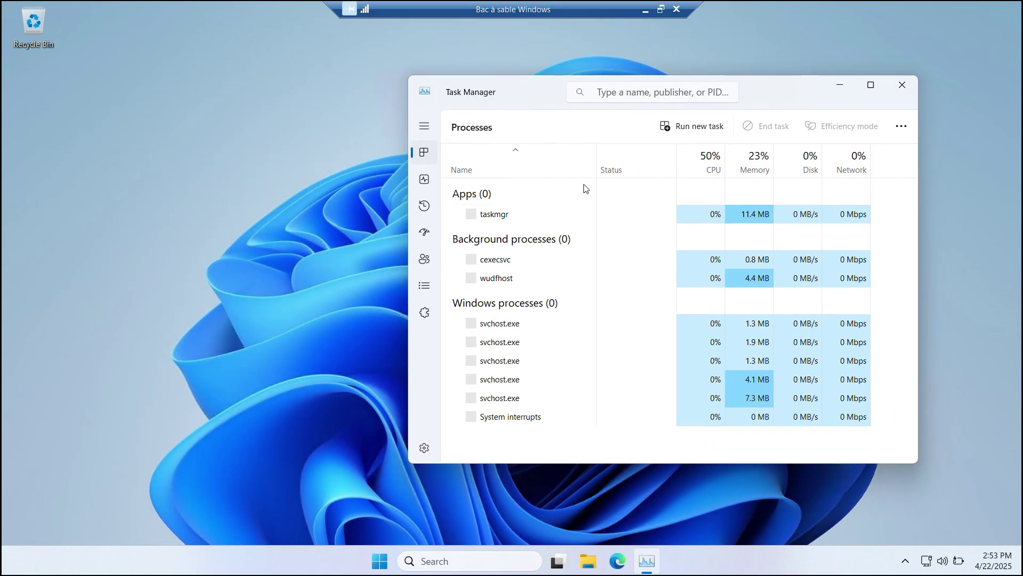
click(620, 96)
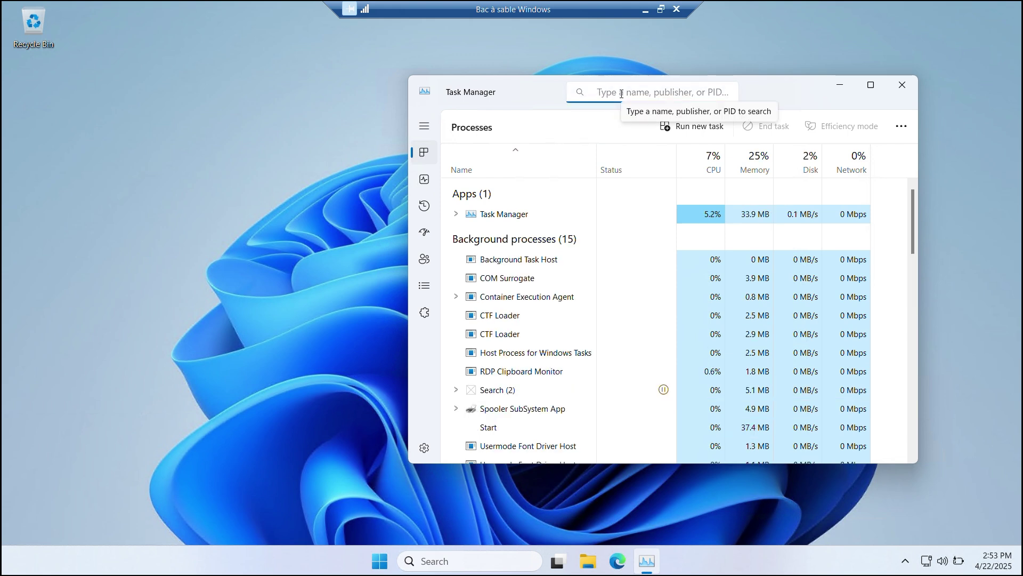
text(expl)
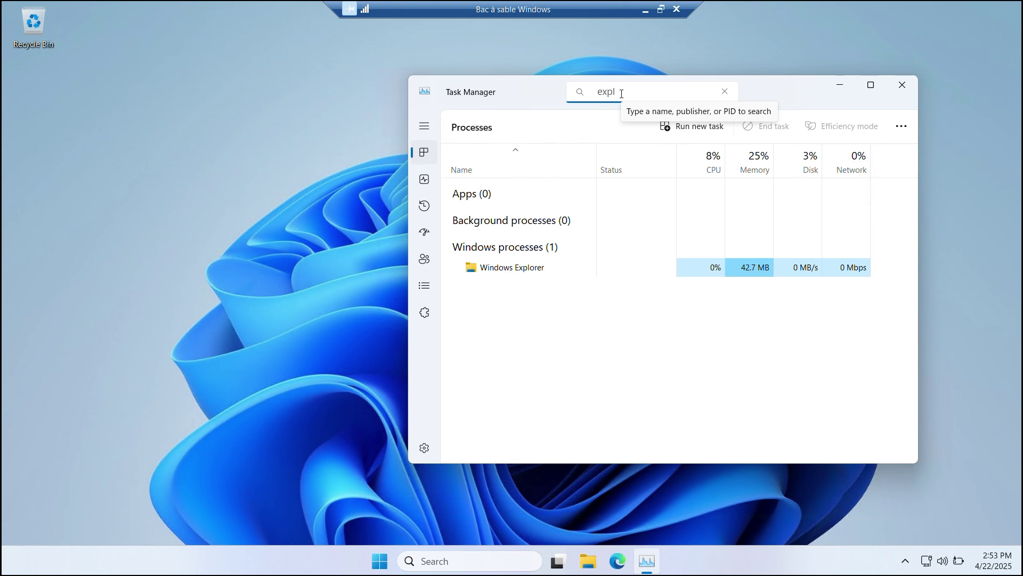
- End the Windows Explorer process in the sandbox, then minimise Task Manager and bring it back maximised
right_click(542, 273)
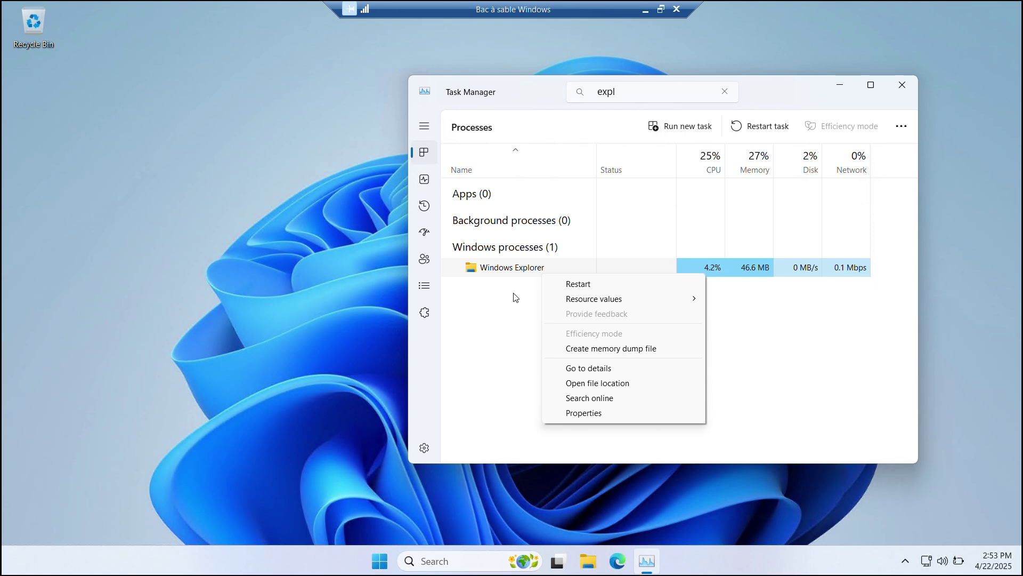
click(507, 270)
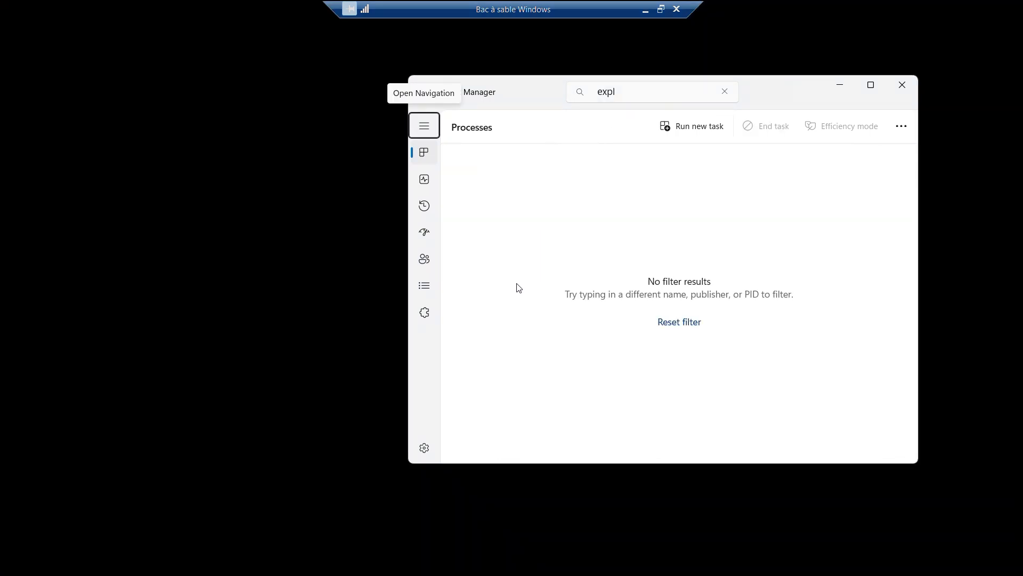
click(840, 87)
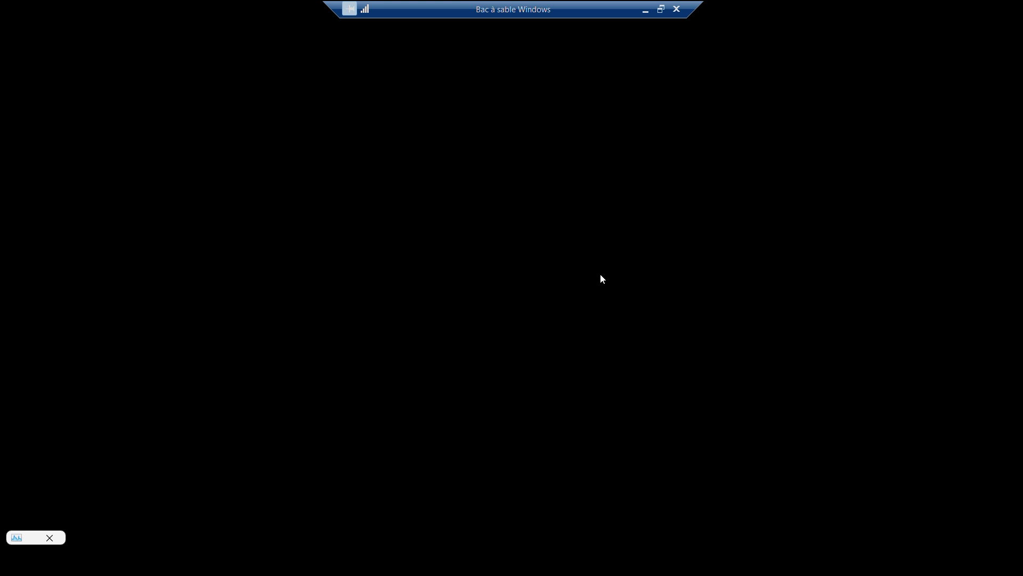
click(29, 537)
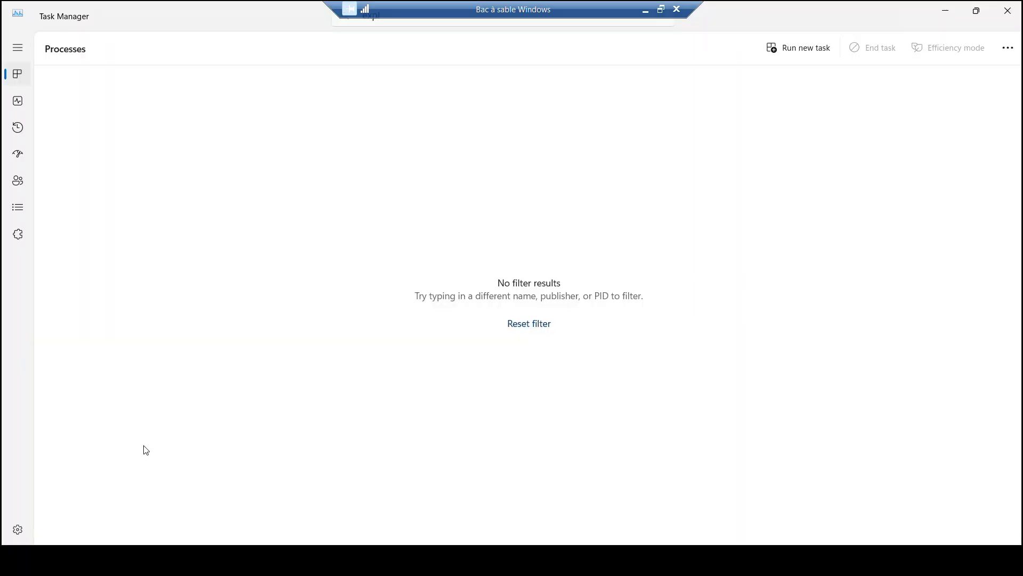
- Restore the sandbox window down and close Windows Sandbox, confirming that its contents are discarded
click(661, 8)
click(909, 96)
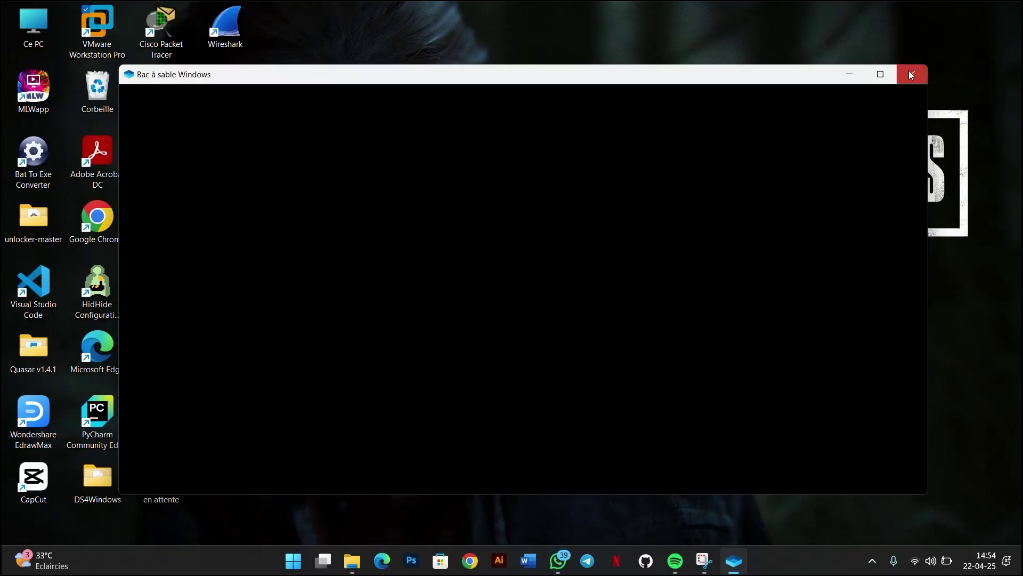
click(910, 72)
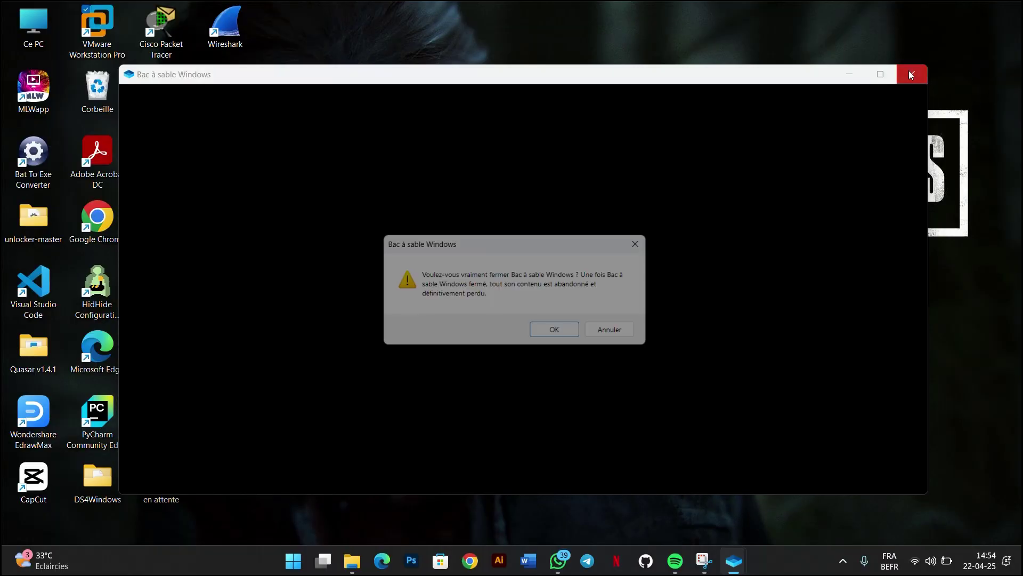
click(567, 333)
drag(783, 121, 708, 336)
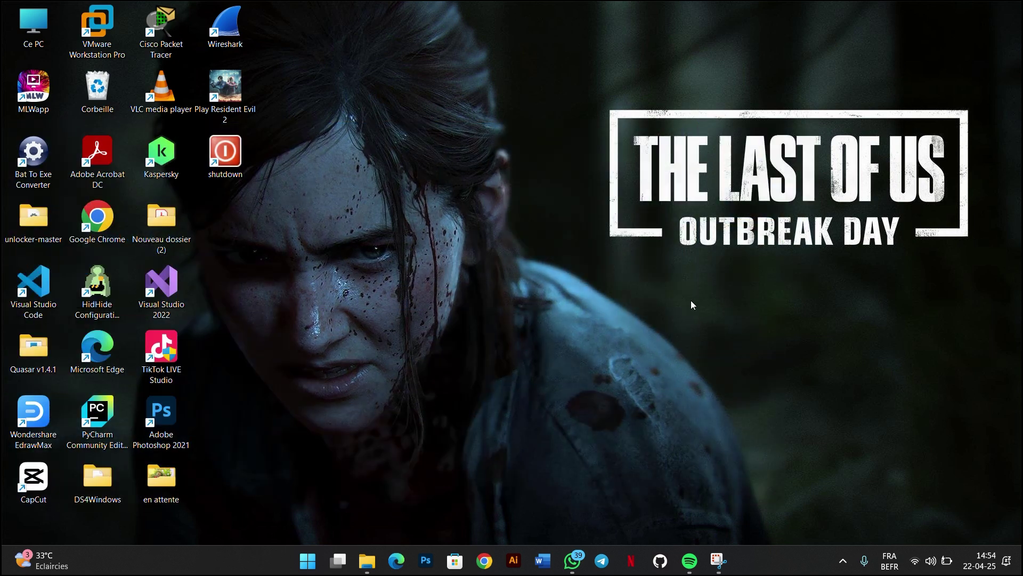
drag(525, 87, 986, 315)
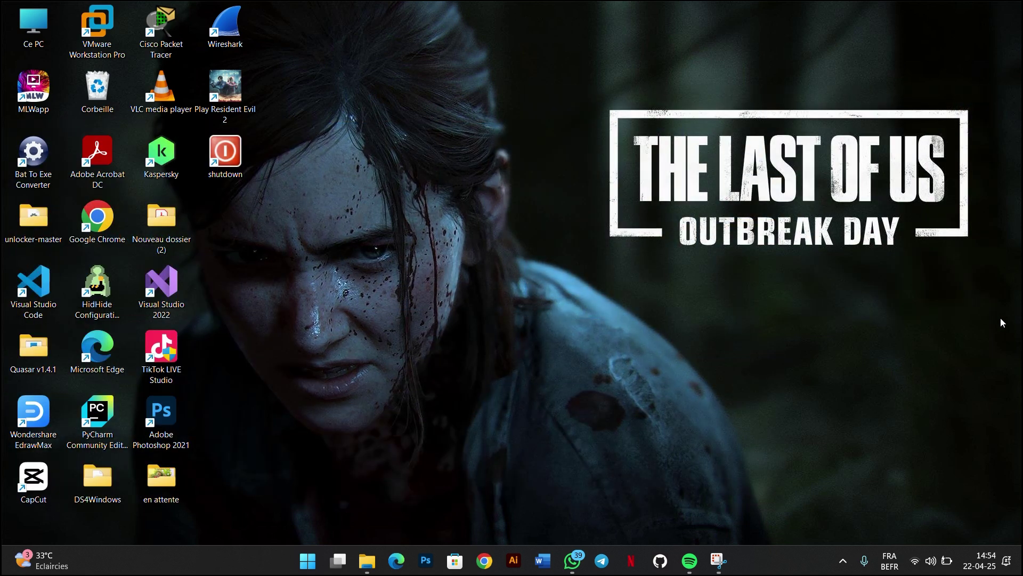